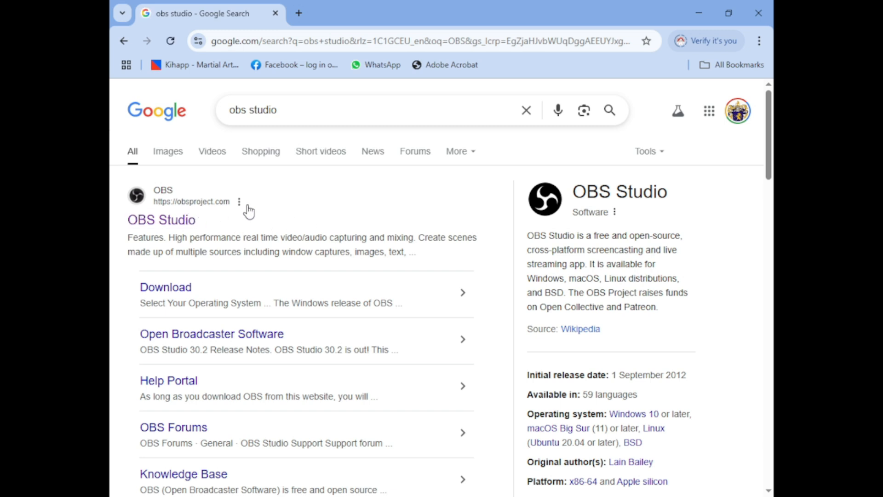
Open the OBS Studio website from the search results and download the Windows installer for version 31.0.2
click(173, 221)
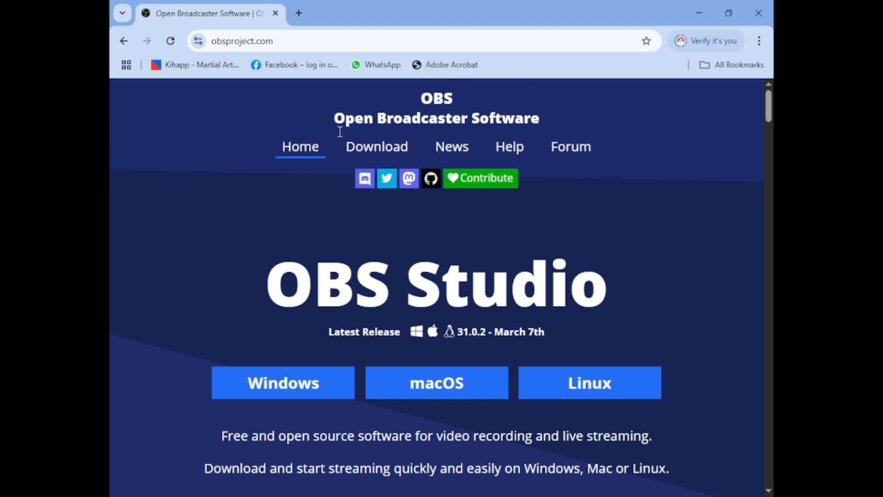
click(377, 151)
scroll(639, 178, down, 3)
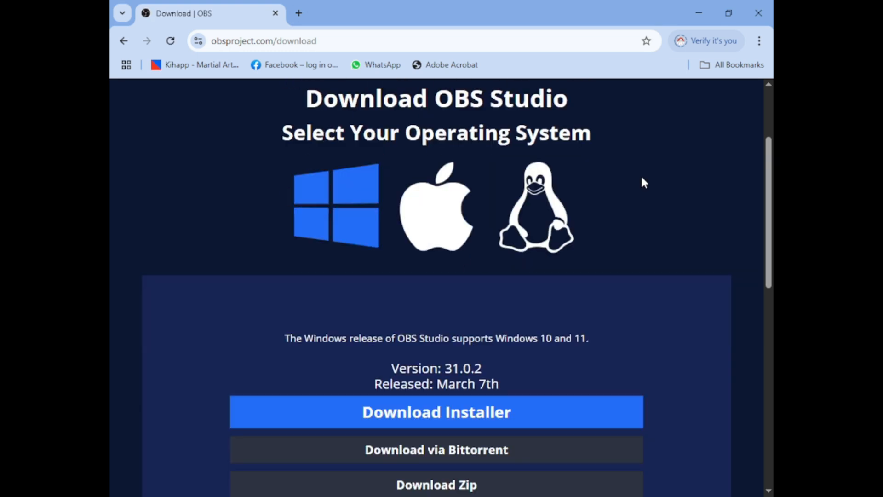
scroll(642, 178, down, 3)
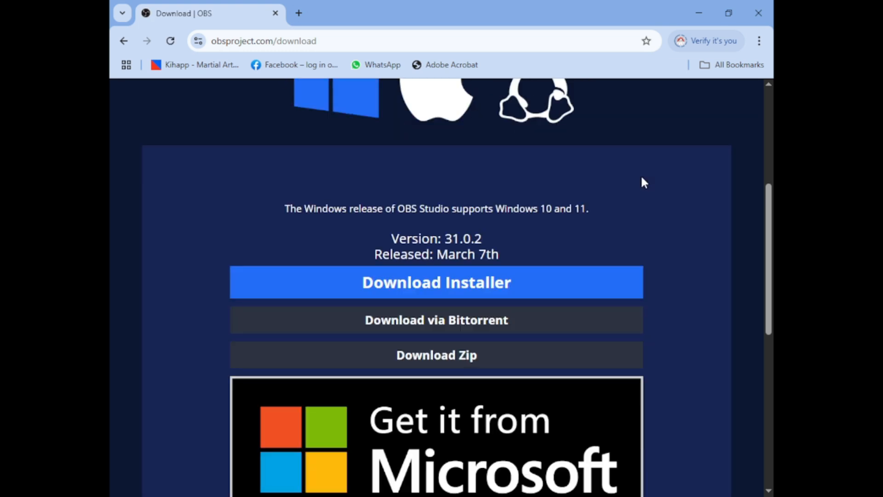
scroll(642, 179, up, 4)
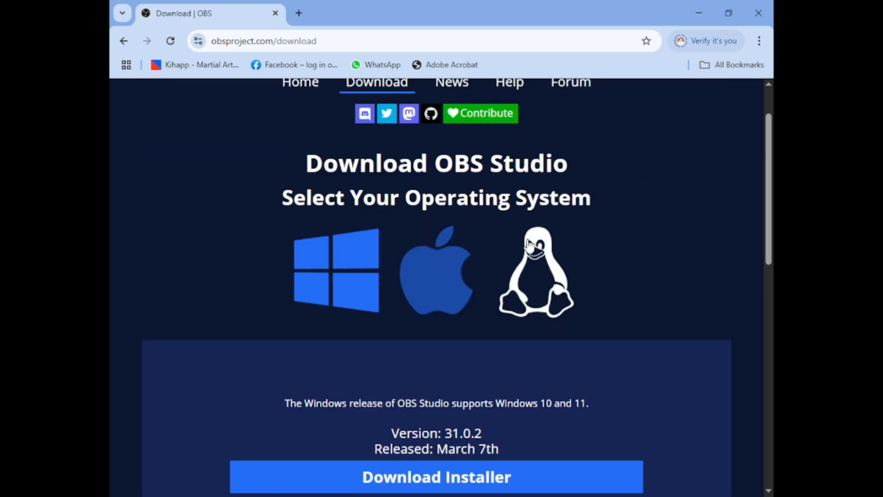
scroll(758, 179, down, 4)
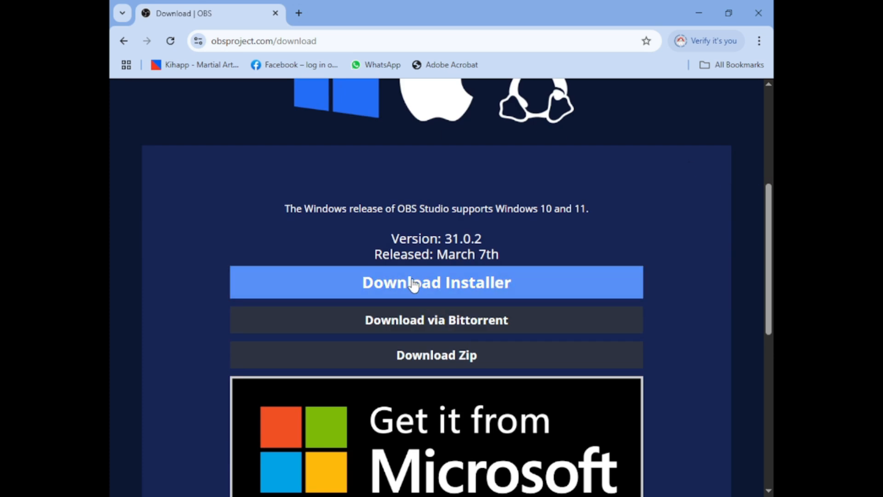
scroll(345, 189, up, 3)
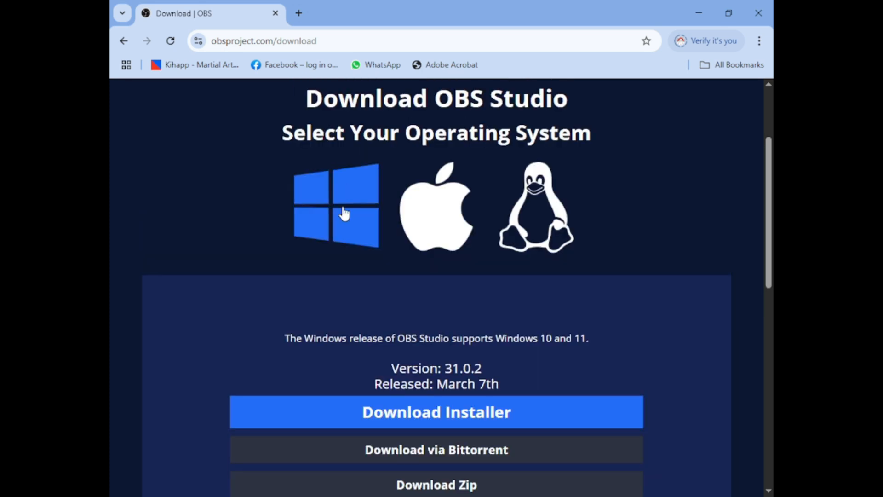
scroll(724, 144, down, 3)
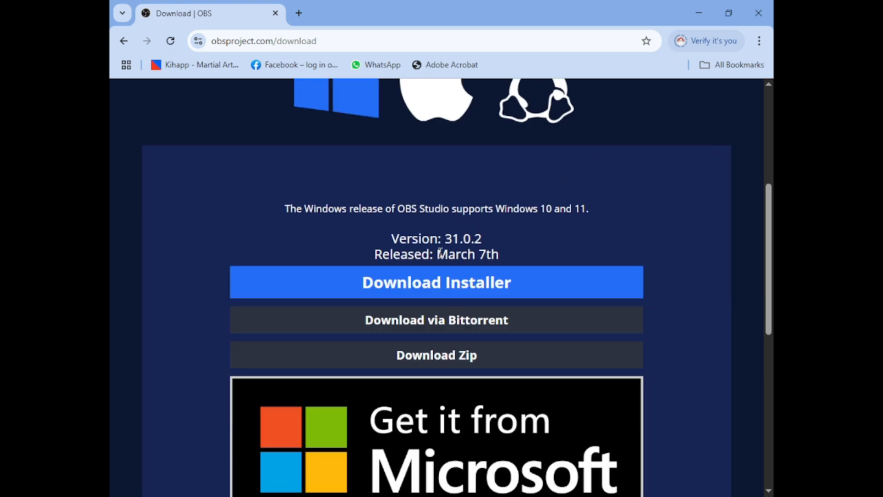
click(447, 293)
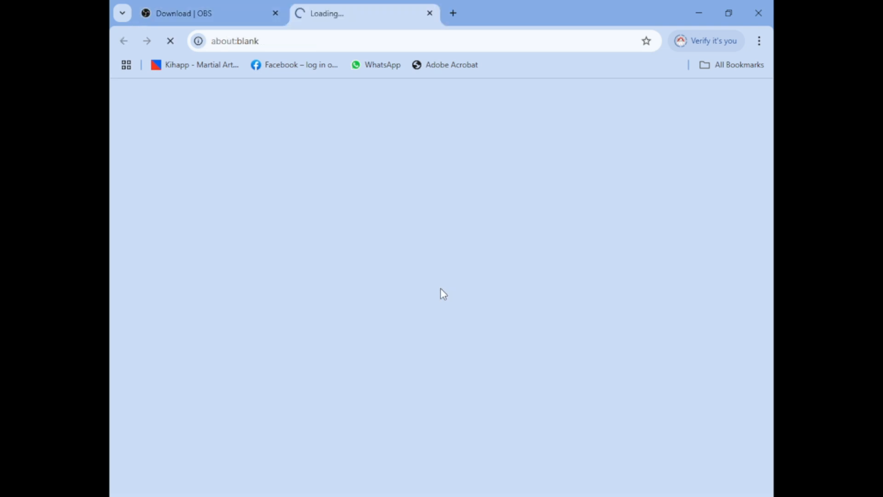
scroll(515, 213, down, 3)
scroll(516, 213, up, 3)
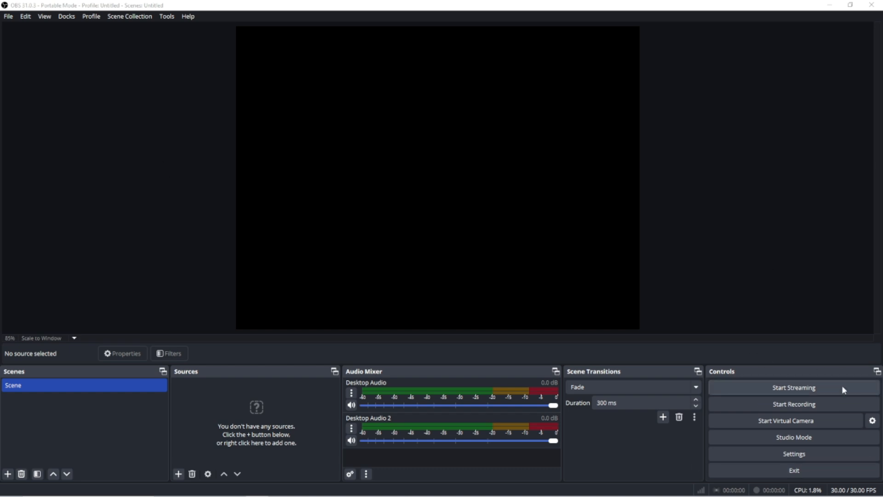
Open the OBS Studio settings and choose Twitch as the streaming service
click(799, 457)
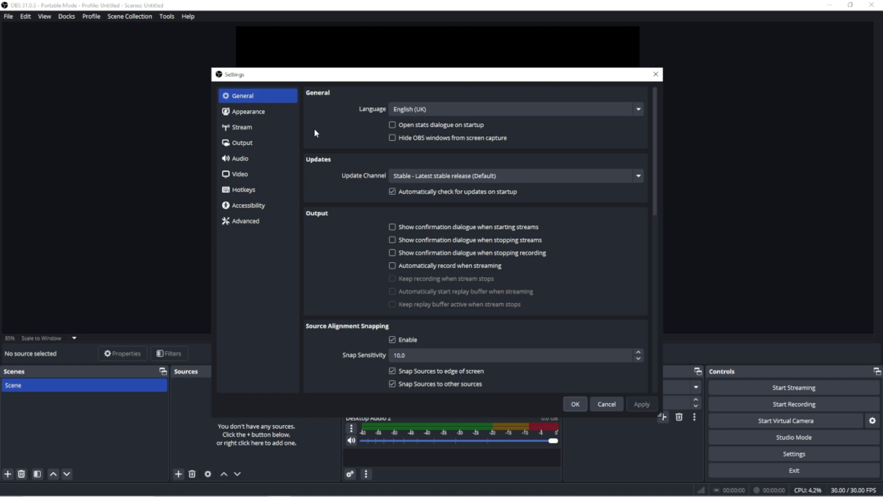
click(257, 115)
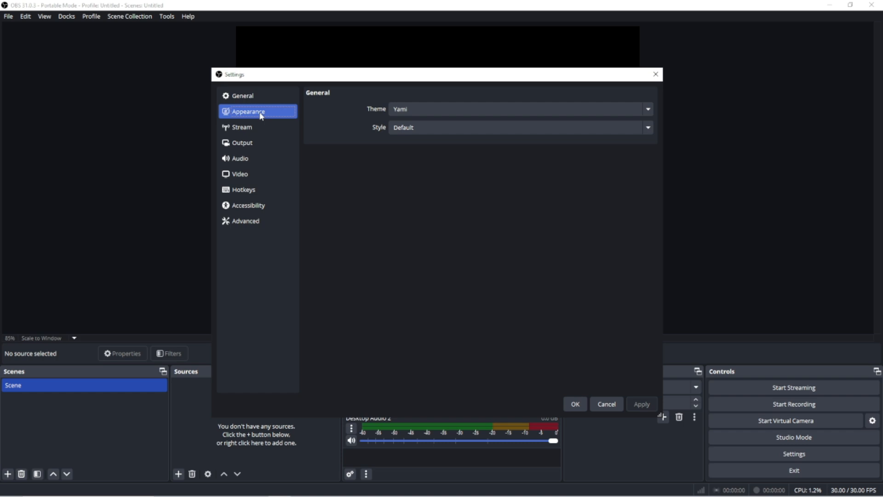
click(254, 130)
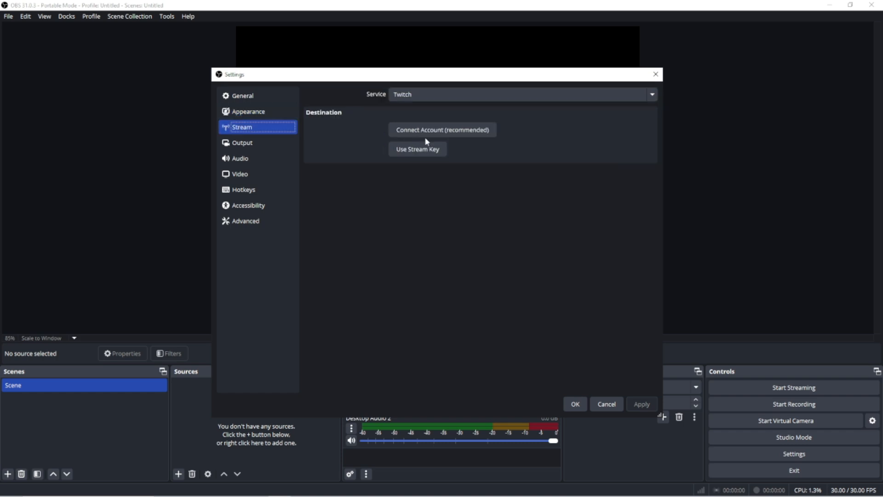
click(652, 94)
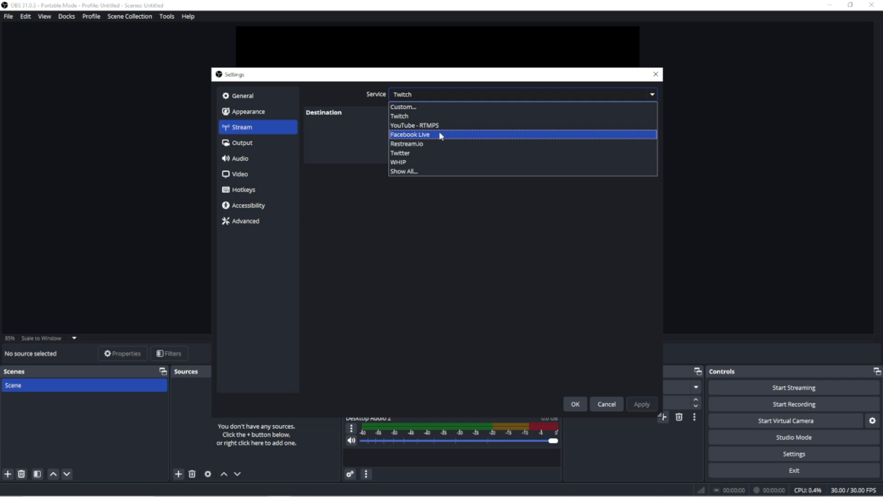
click(445, 116)
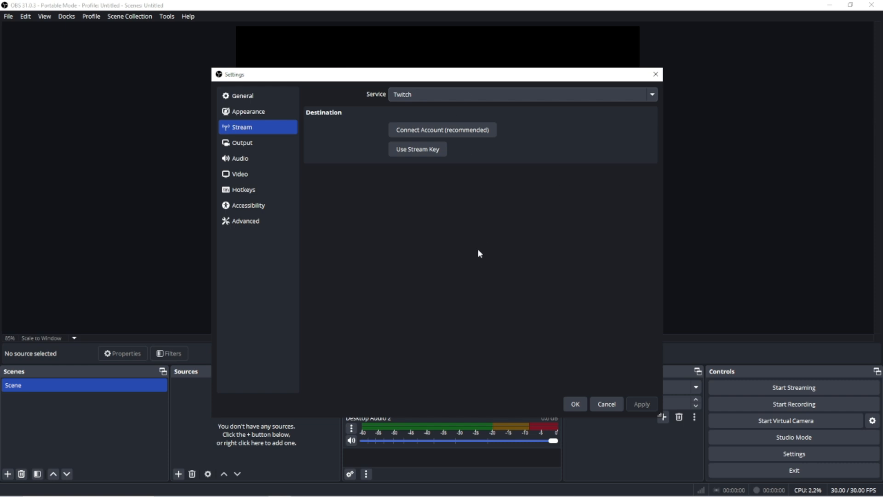
Switch the output mode to Advanced in the output settings
click(268, 144)
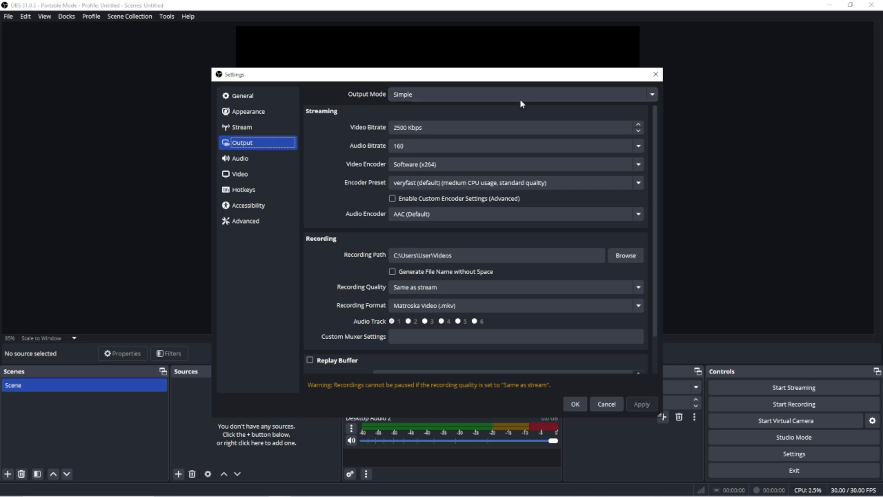
click(650, 96)
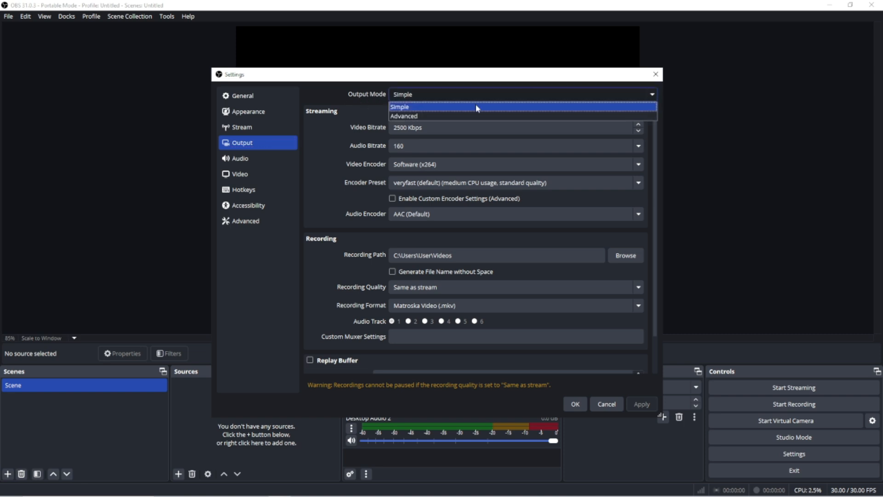
click(420, 117)
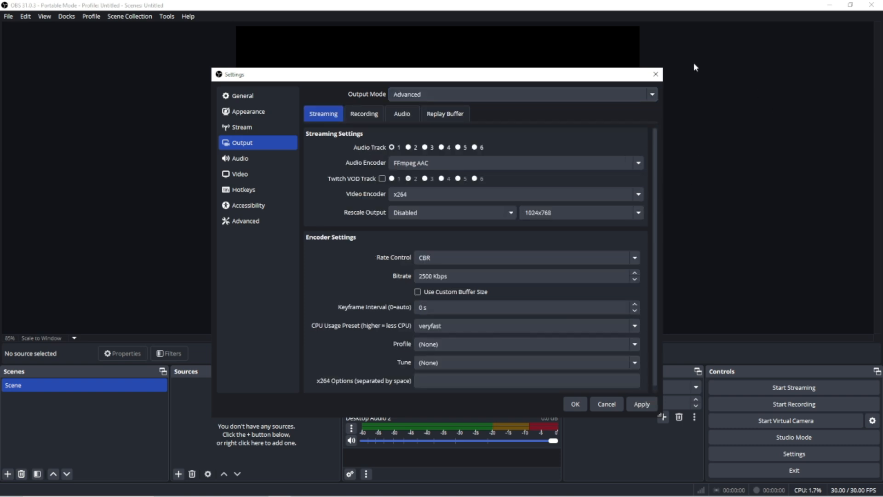
Set the recording path to the Videos folder in the recording output settings
click(364, 117)
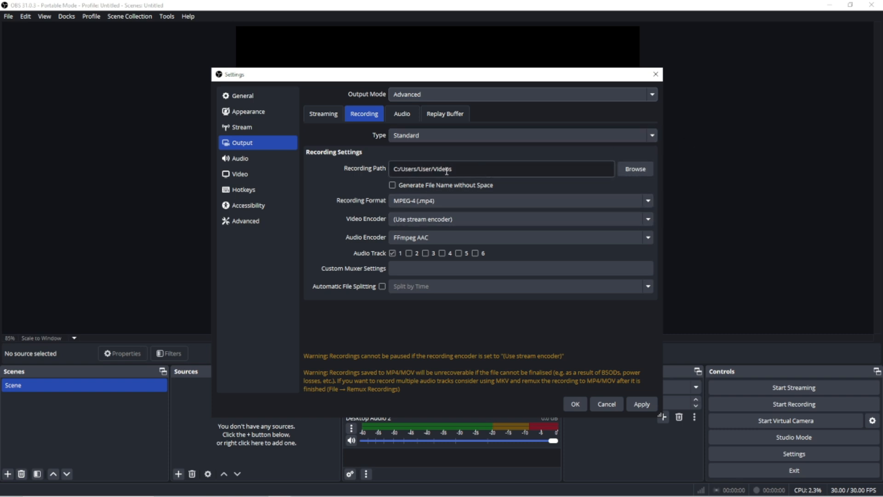
click(631, 171)
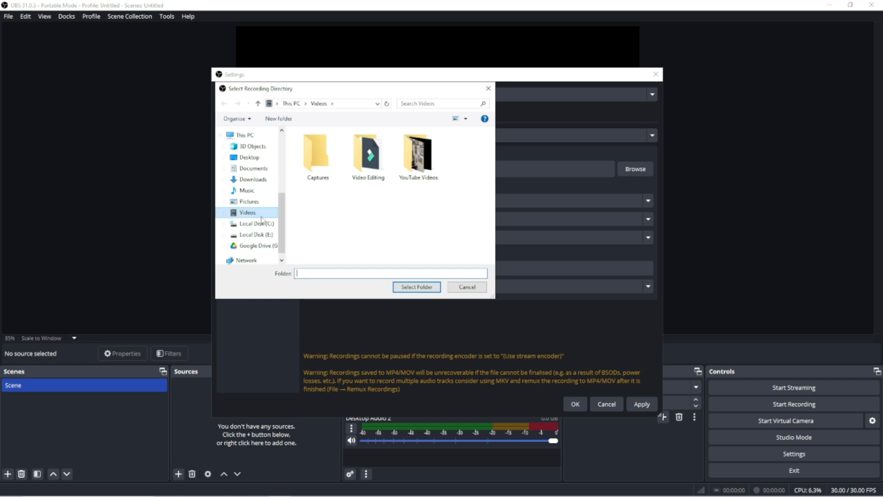
click(247, 213)
click(405, 288)
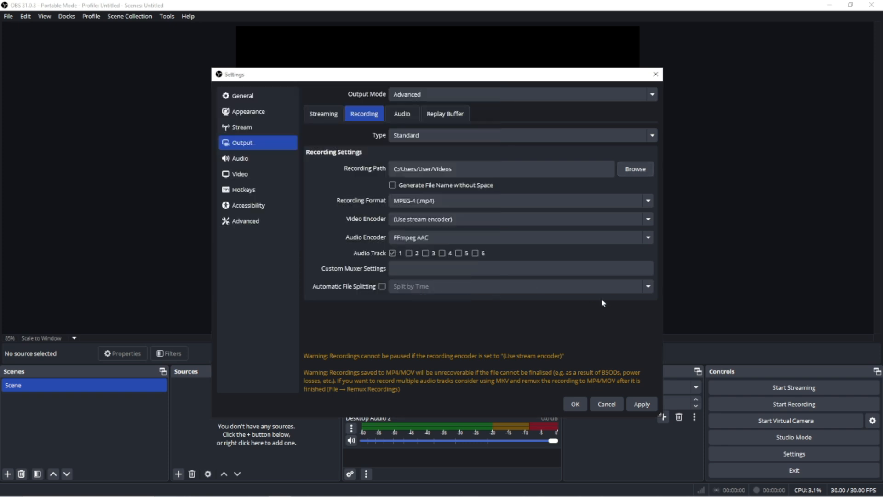
Disable the Desktop Audio and Desktop Audio 2 devices in the audio settings
click(268, 163)
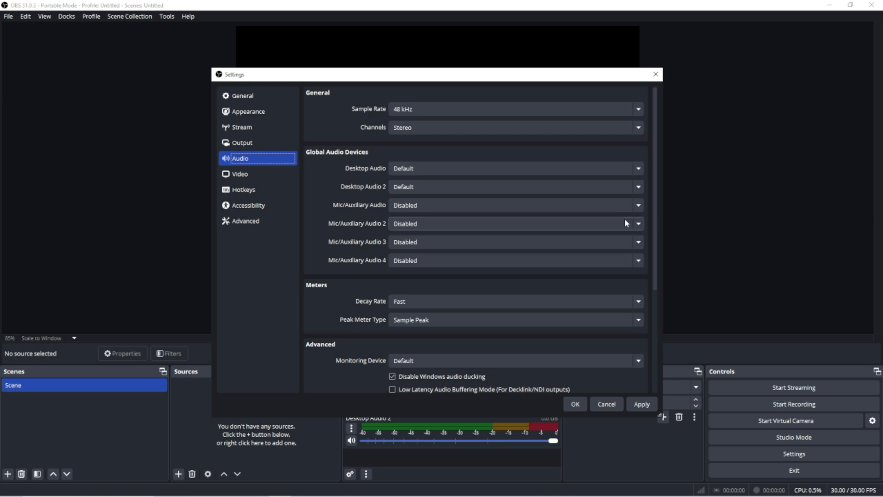
click(637, 168)
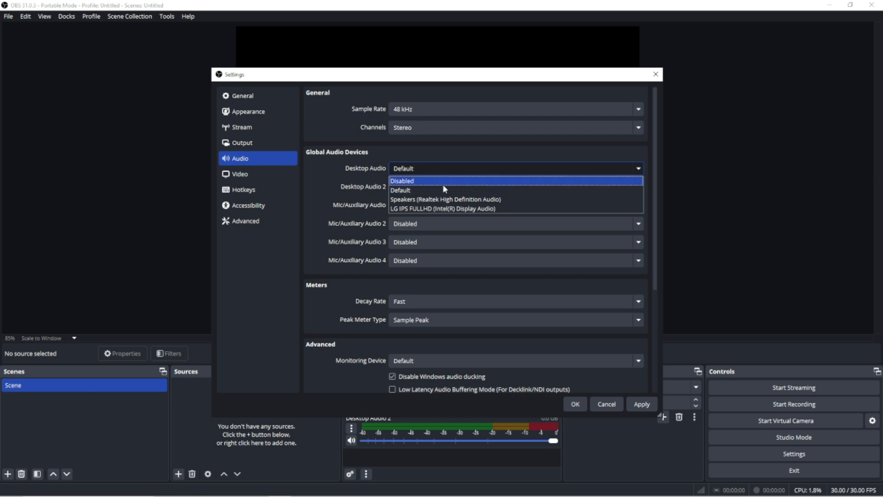
click(442, 184)
click(634, 187)
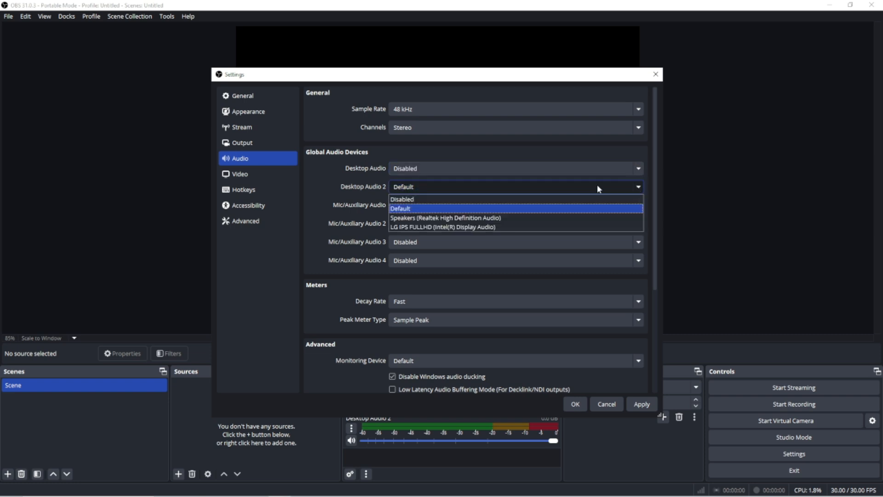
click(442, 200)
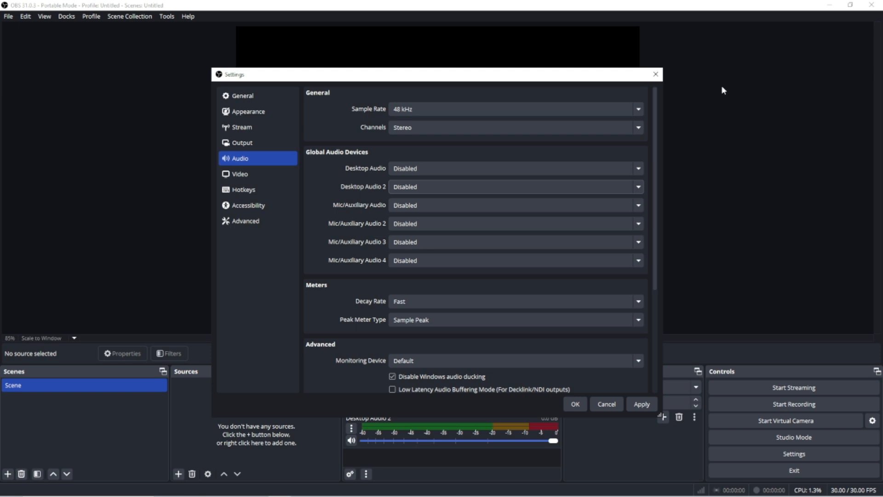
Set both the base (canvas) and output (scaled) video resolutions to 1920x1080
click(256, 175)
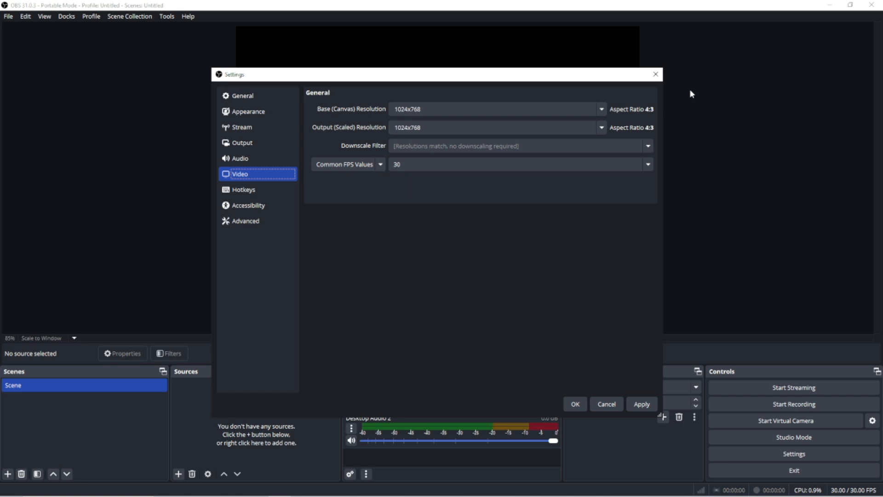
click(602, 111)
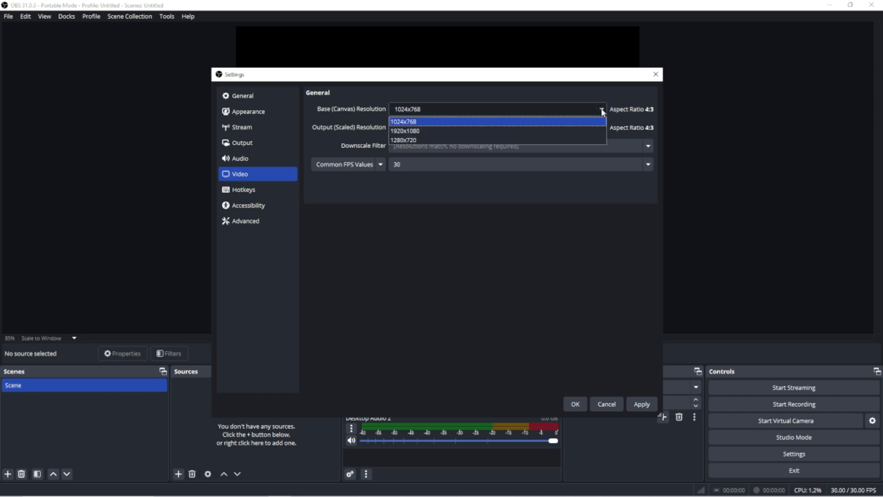
click(424, 132)
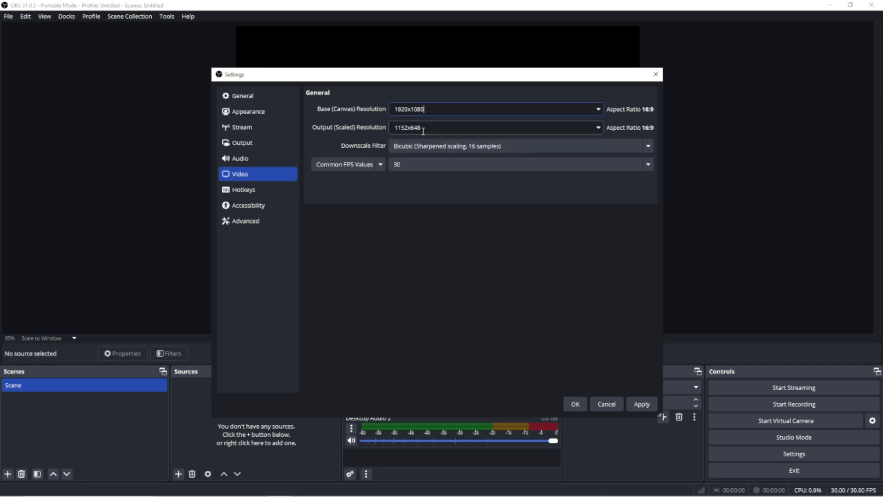
click(597, 128)
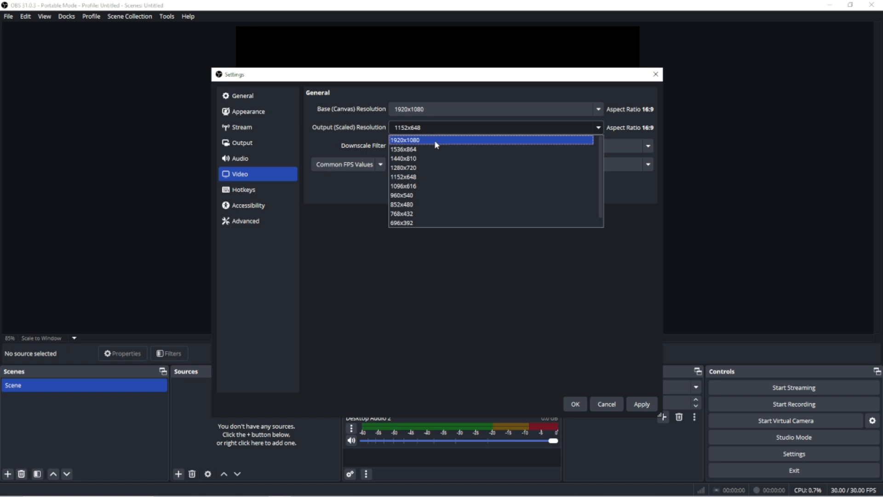
click(434, 140)
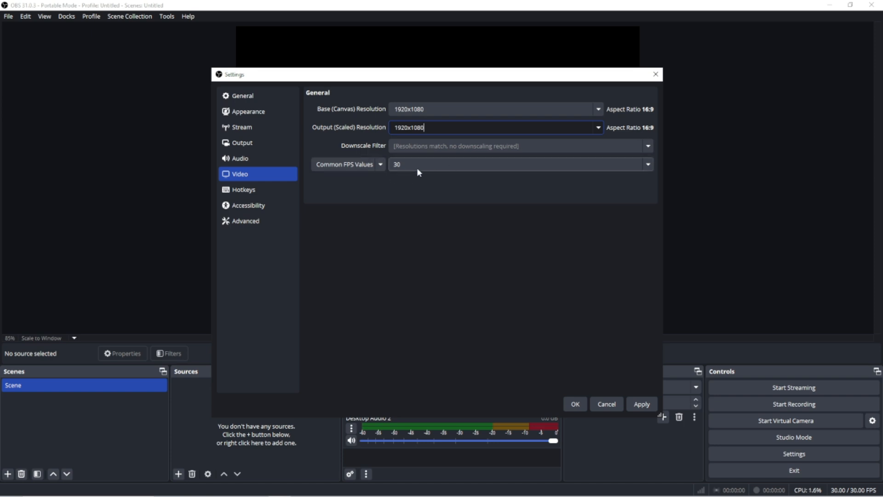
Try 60 as the common FPS value and return it to 30
click(649, 164)
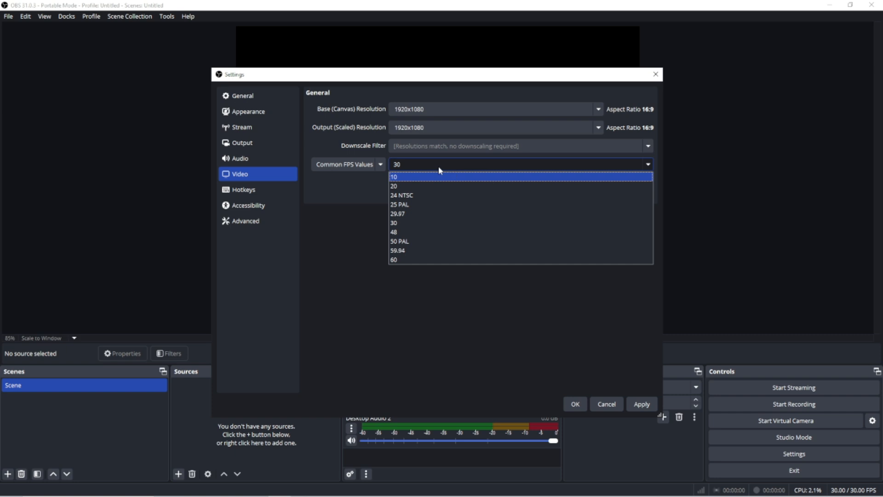
click(408, 260)
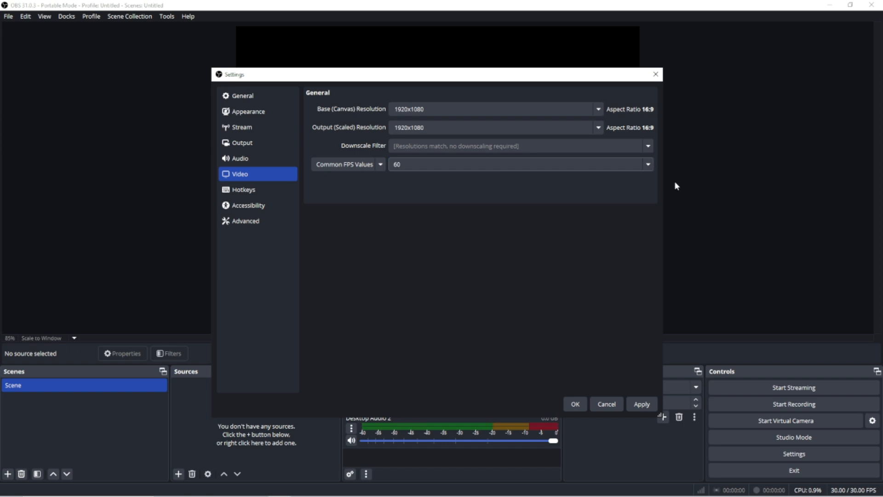
click(381, 164)
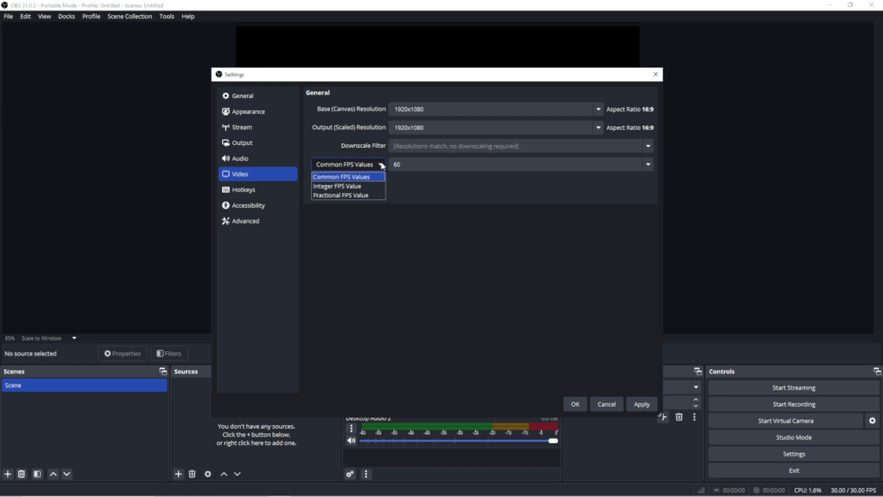
click(646, 164)
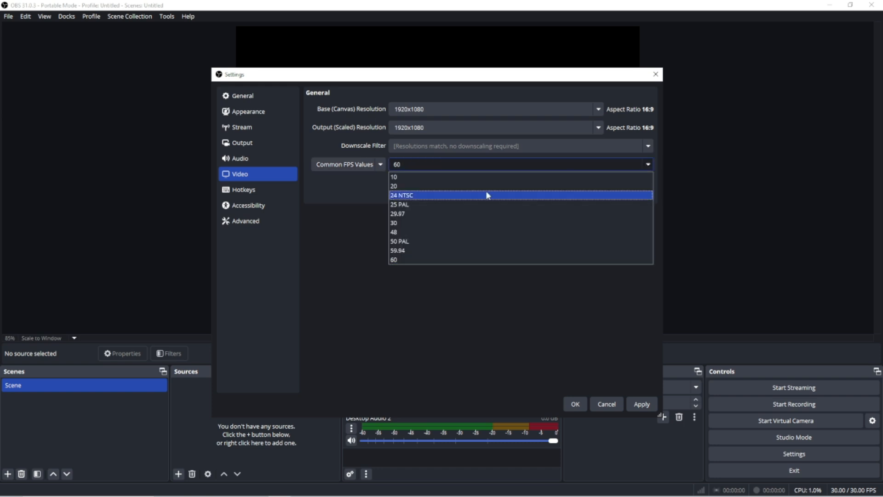
click(425, 222)
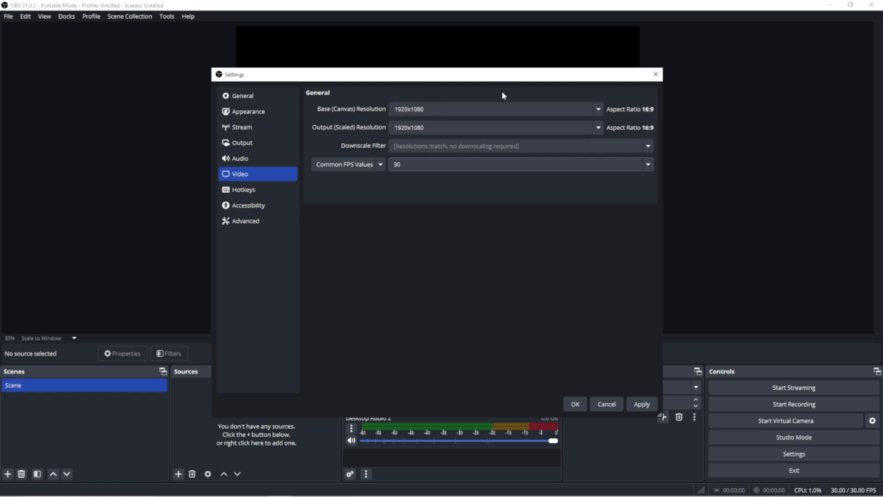
Review the Hotkeys, Accessibility, Advanced and General settings, and apply and close the settings
click(278, 189)
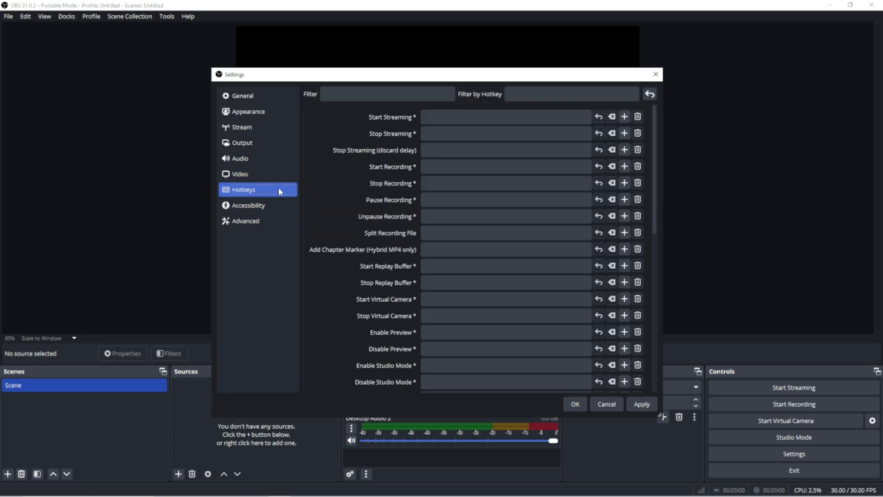
click(269, 205)
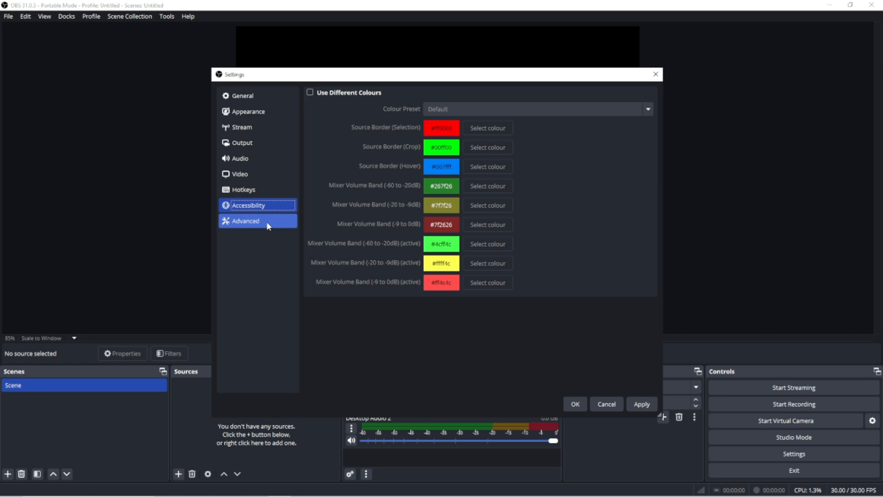
click(266, 222)
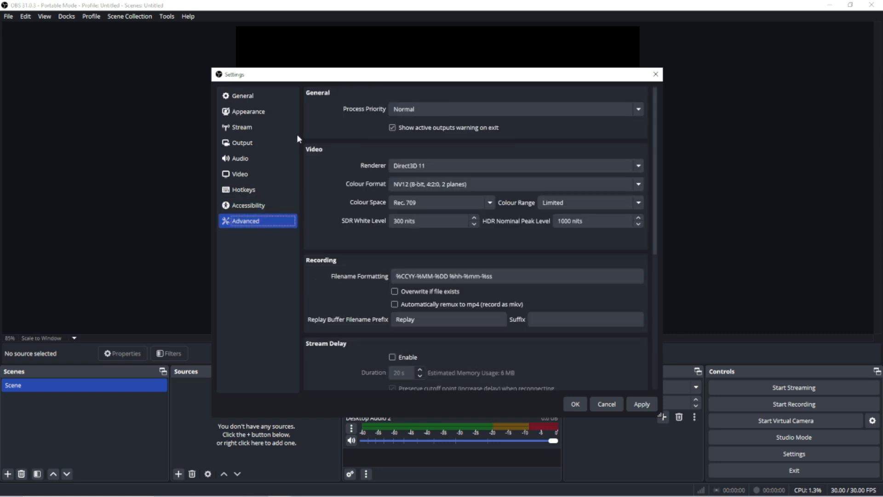
click(269, 102)
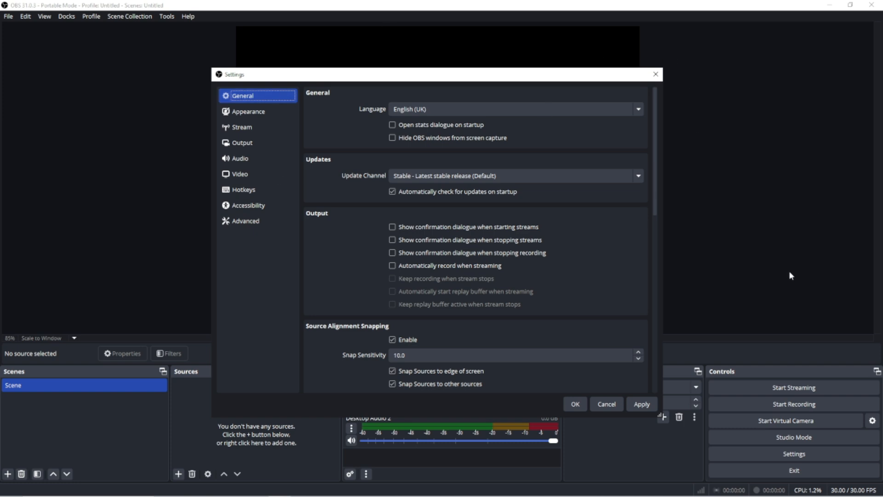
click(642, 404)
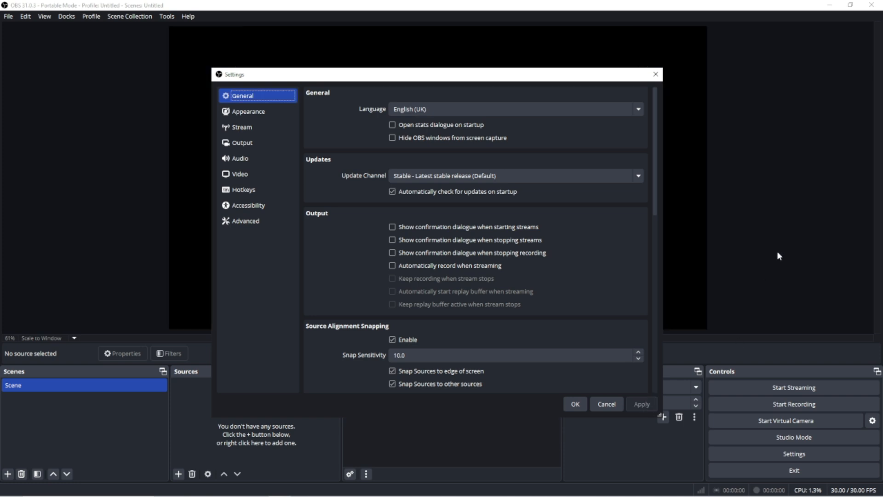
click(578, 402)
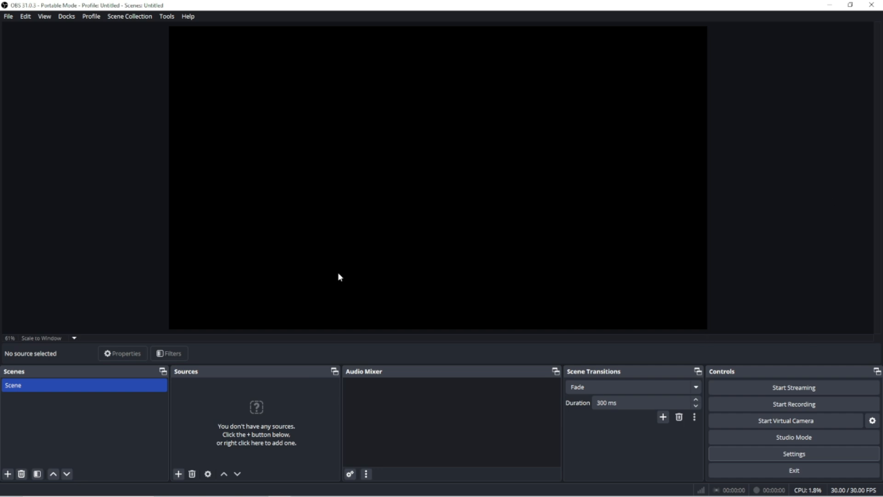
right_click(43, 387)
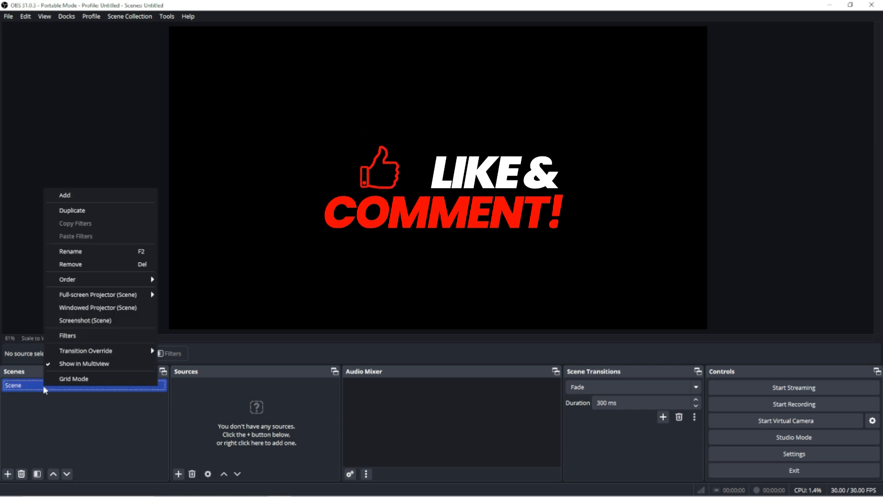
click(94, 253)
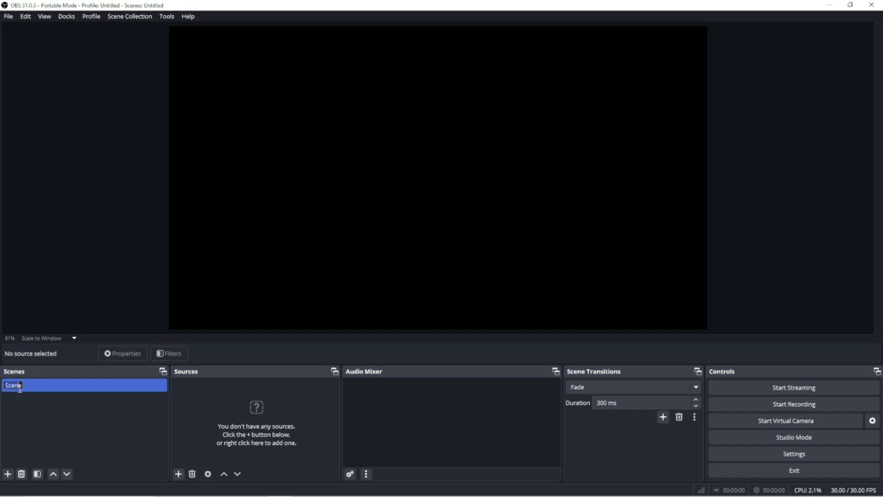
key(Return)
right_click(43, 388)
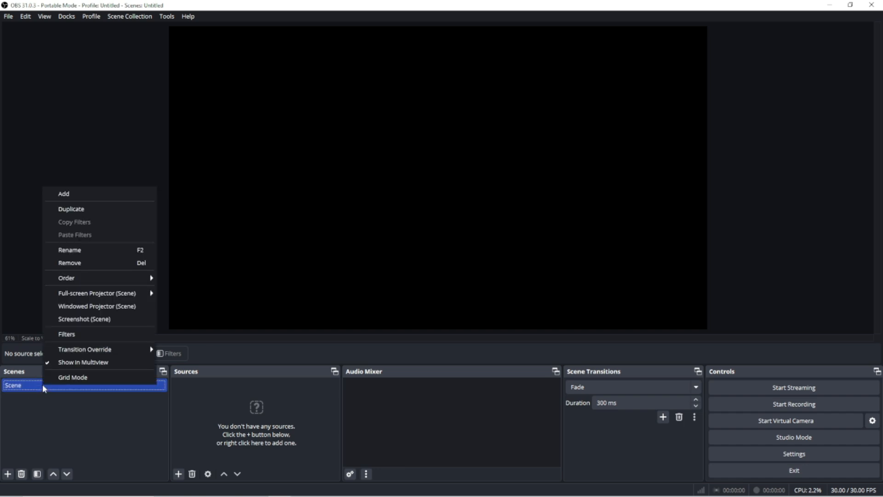
click(36, 389)
Rename the existing scene as Main Camera
right_click(36, 390)
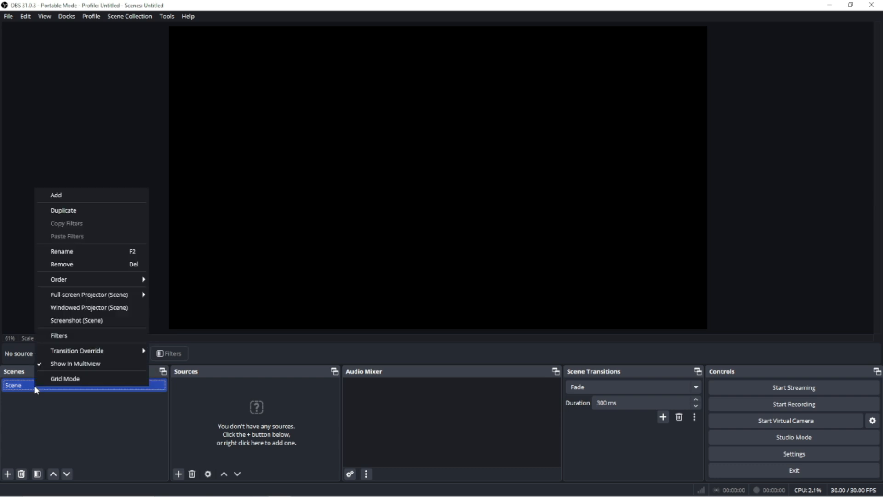
click(76, 254)
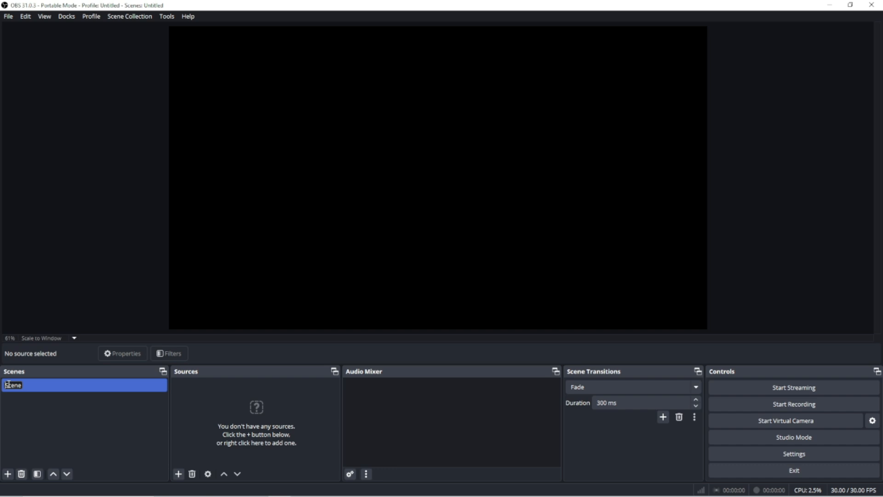
click(9, 384)
key(Delete)
key(Delete)
key(Delete)
key(Delete)
text(N)
key(Return)
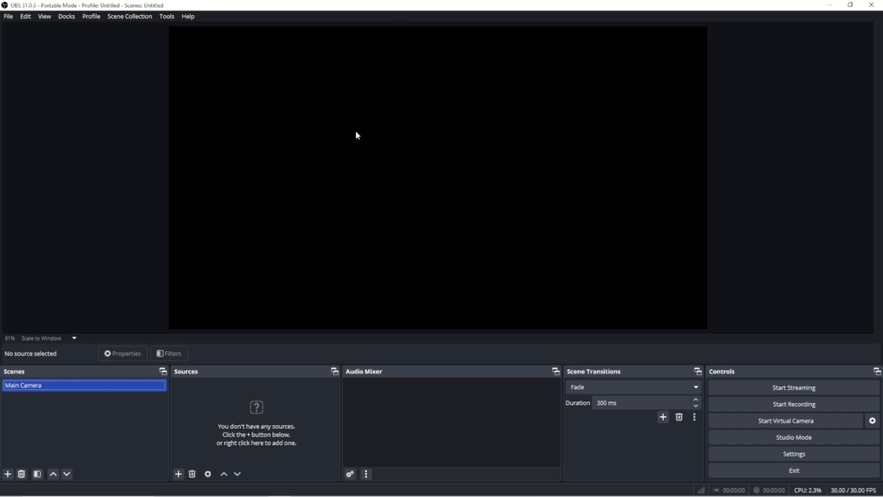
Add a Video Capture Device source named Parrot Webcam and select 1080P Webcam as its device
click(179, 474)
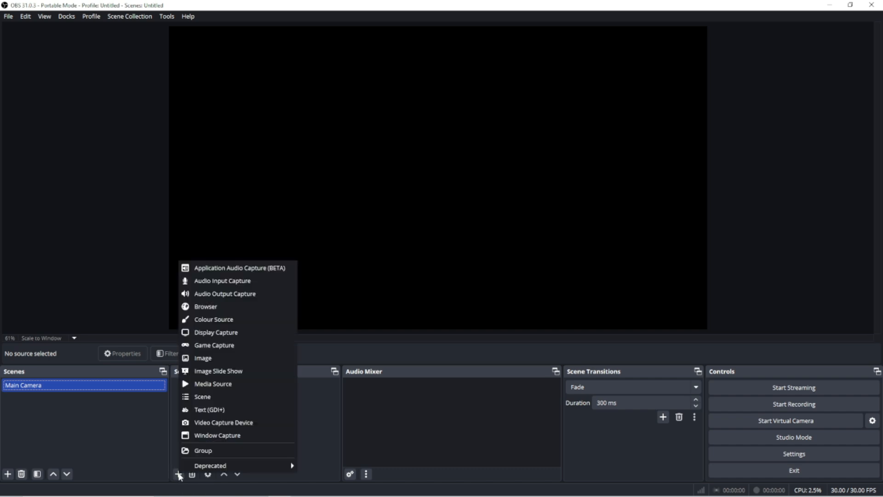
click(220, 423)
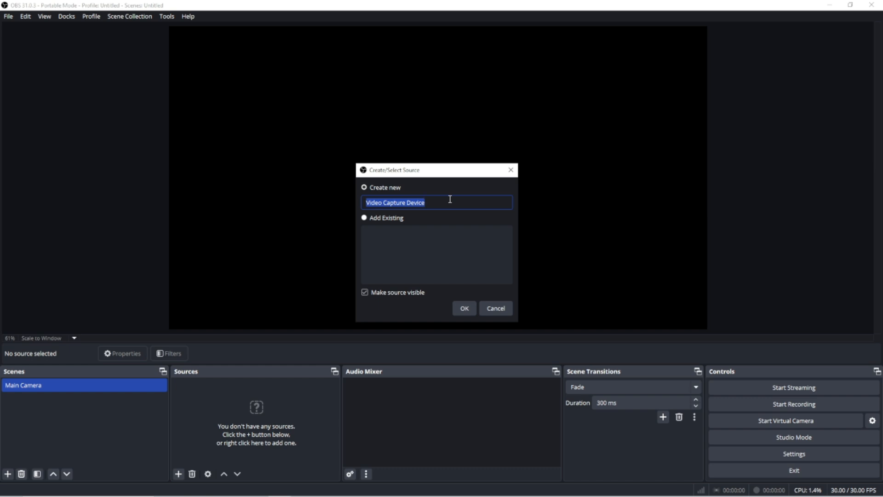
text(Parrot Webcam)
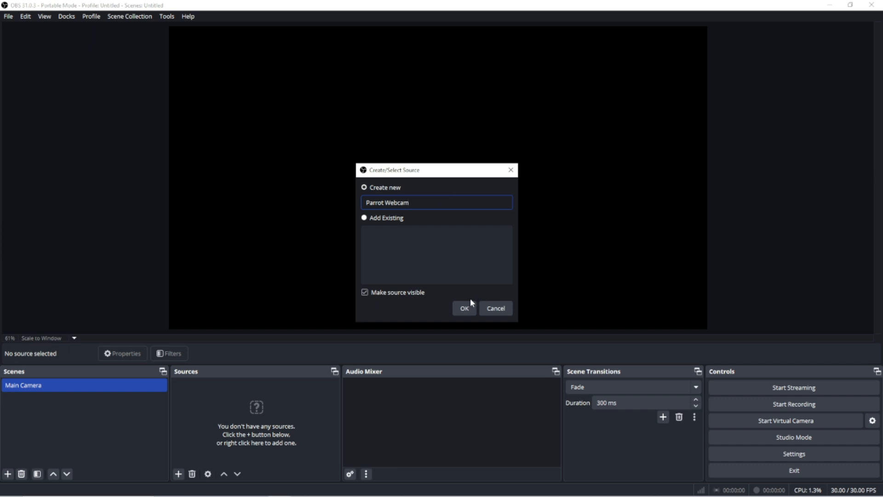
click(465, 311)
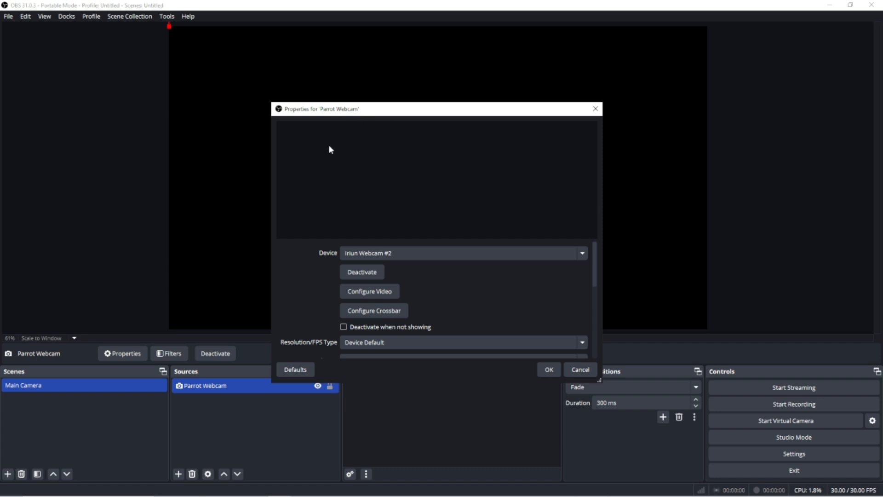
click(582, 255)
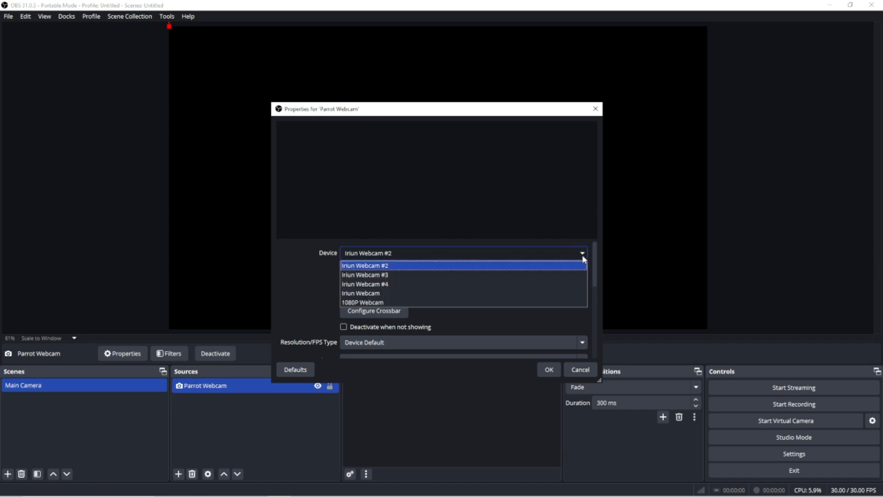
click(369, 303)
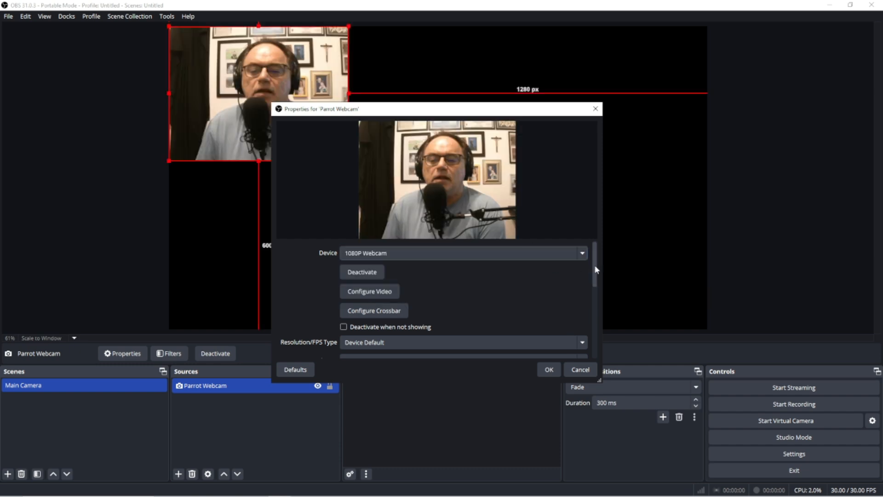
Set the webcam source's Resolution/FPS Type to Custom and its resolution to 1920x1080
drag(595, 266, 592, 296)
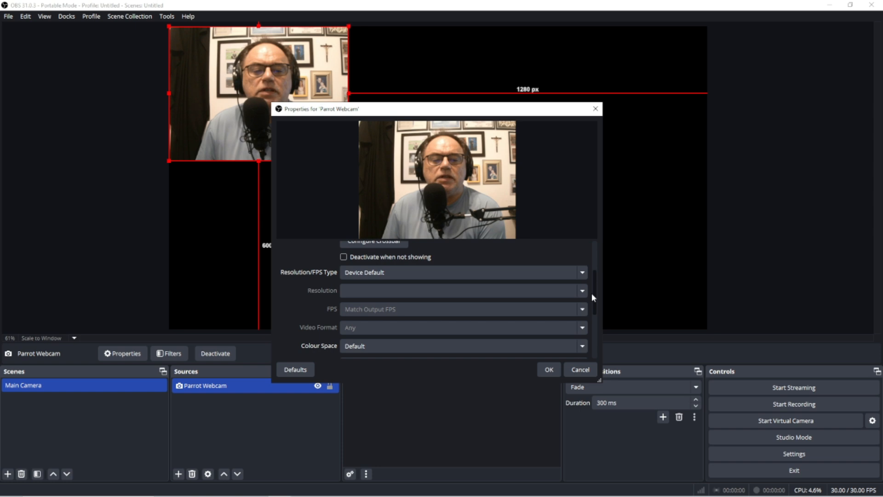
click(583, 276)
click(582, 274)
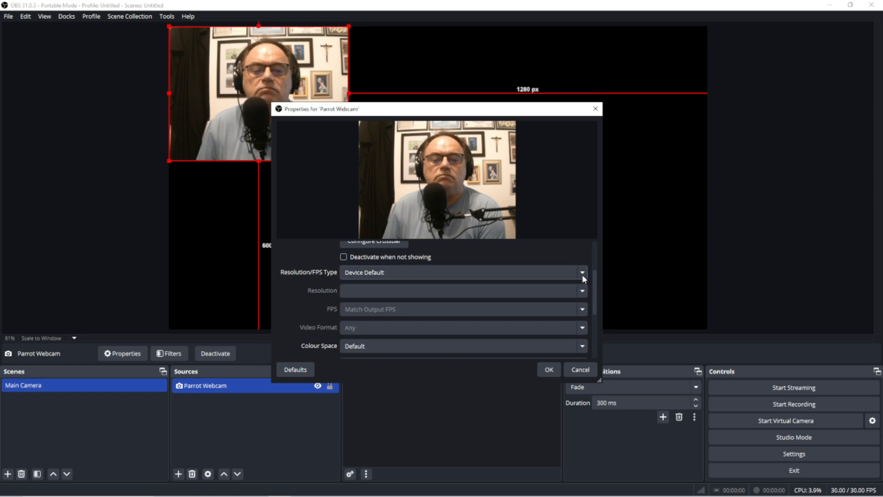
click(582, 272)
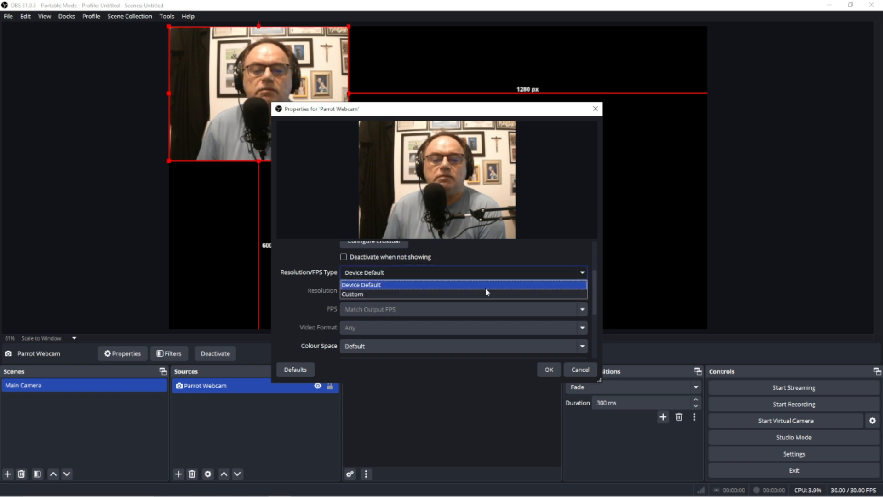
click(460, 294)
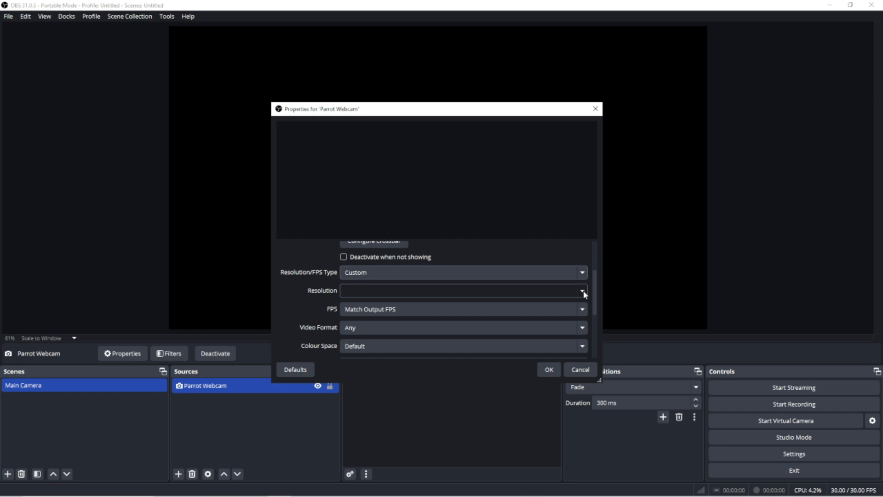
click(582, 291)
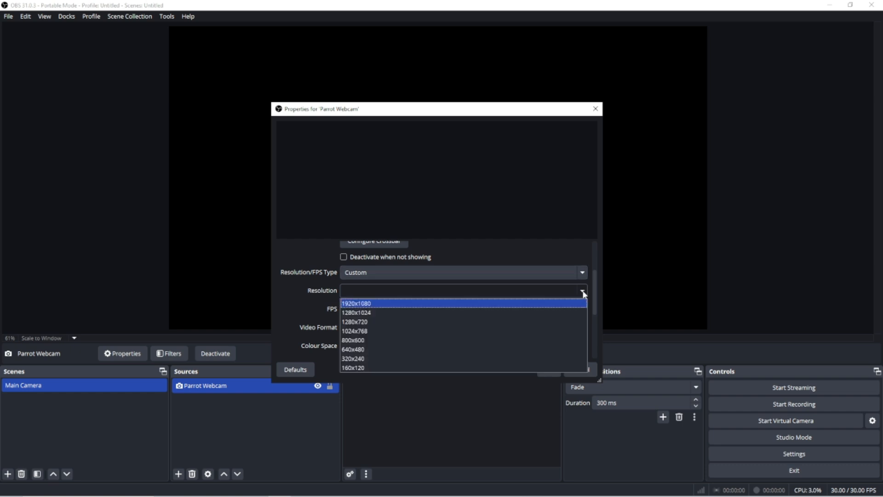
click(367, 304)
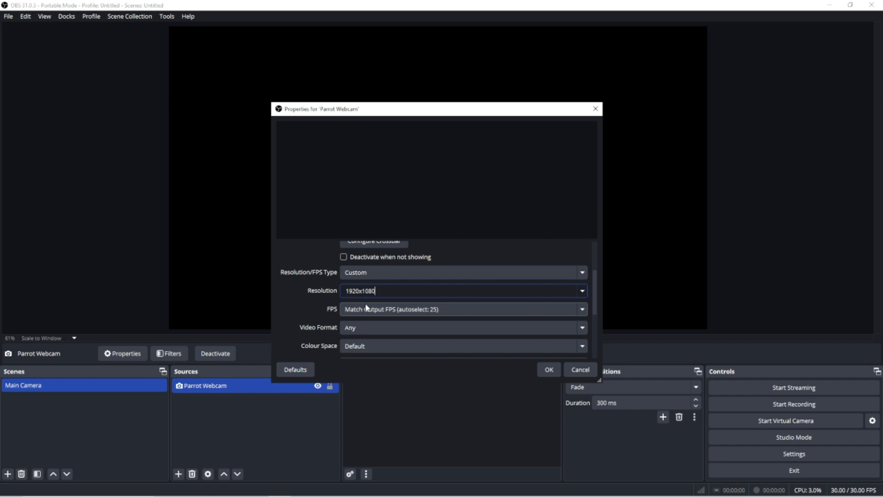
Keep the webcam source's FPS on Match Output FPS and confirm its properties
mouse_move(595, 296)
mouse_down()
mouse_move(592, 319)
mouse_move(591, 304)
mouse_up()
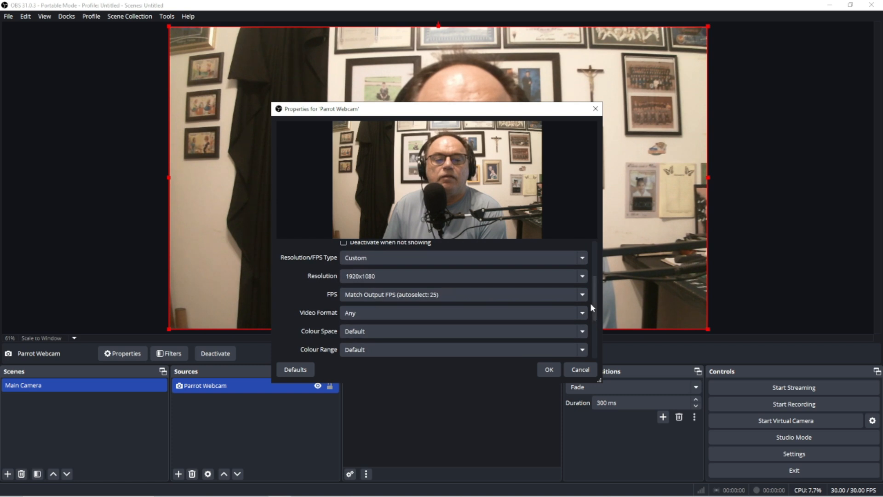
click(581, 295)
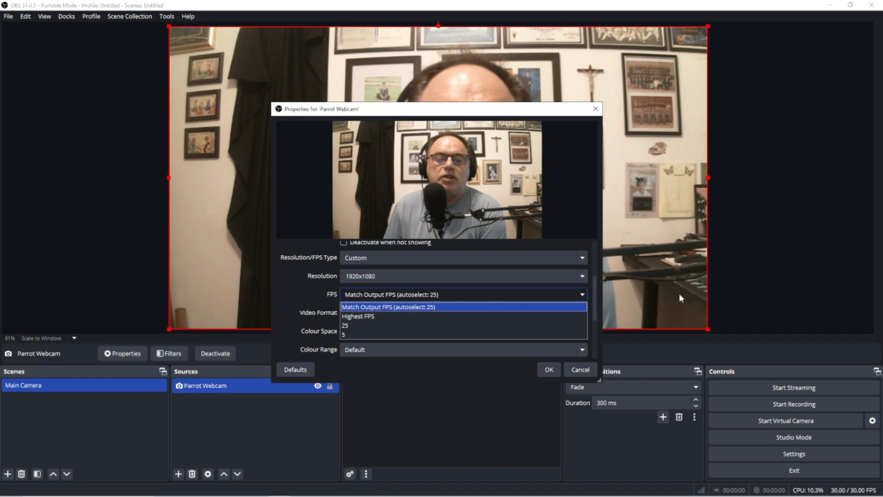
click(512, 309)
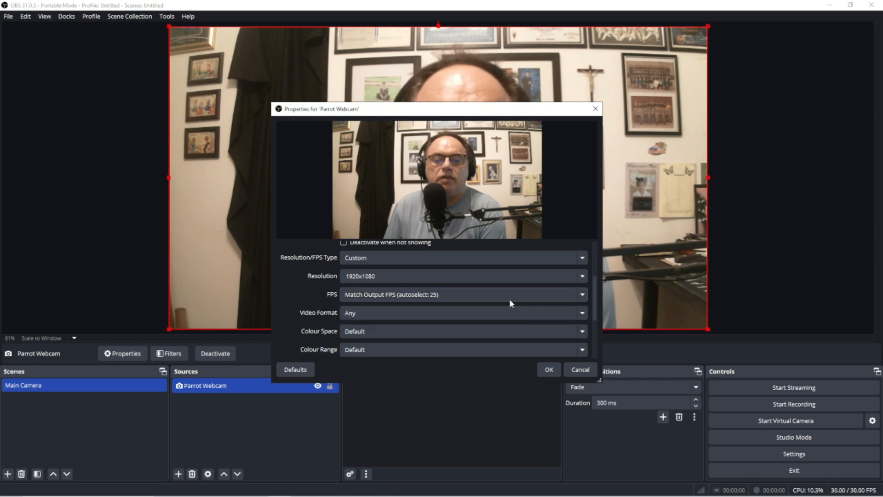
click(582, 296)
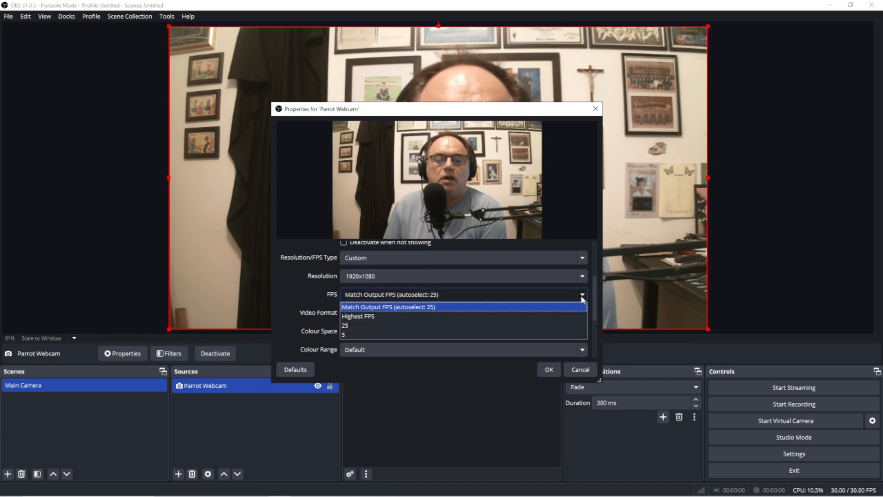
click(378, 307)
drag(594, 286, 591, 328)
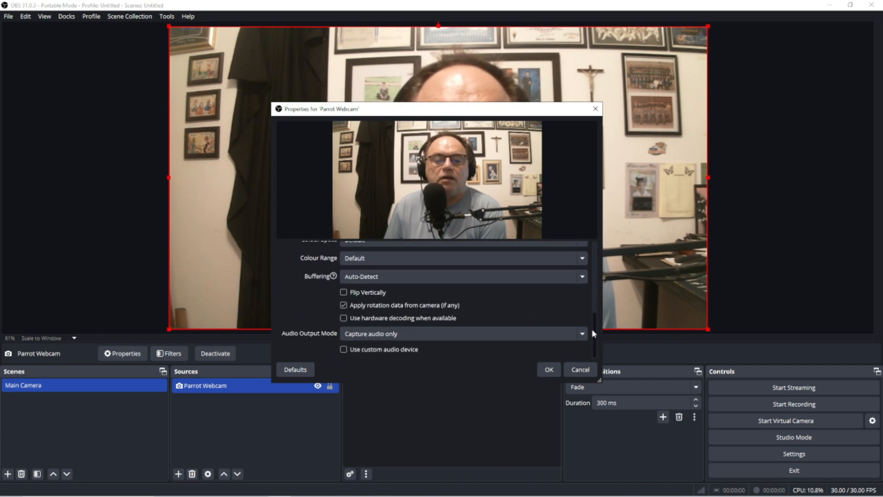
click(550, 370)
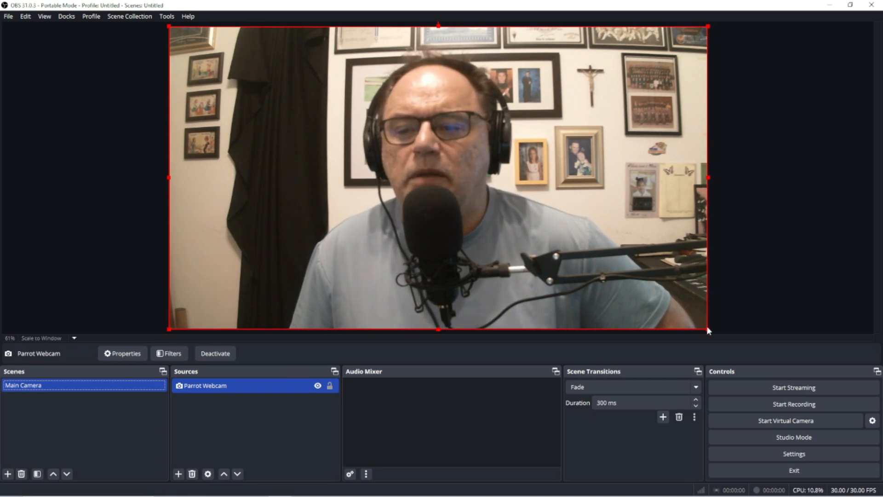
Shrink the webcam image into the canvas's upper-left corner, leaving about 1314 px beside it and 739 px below it
drag(707, 329, 348, 103)
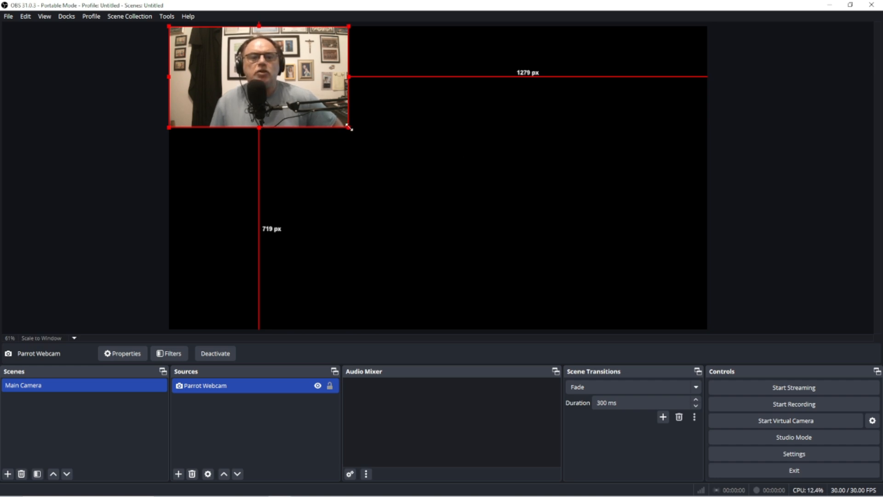
mouse_move(349, 128)
mouse_down()
mouse_move(706, 326)
mouse_move(534, 273)
mouse_move(339, 122)
mouse_up()
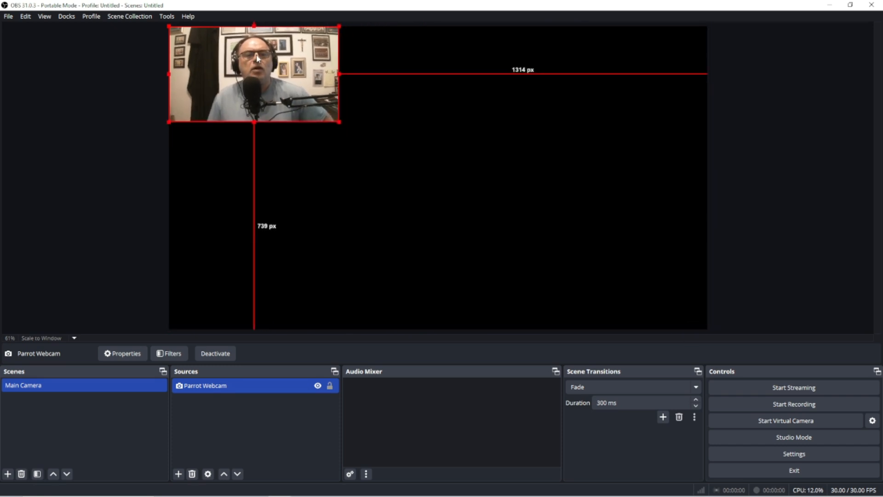
Fit the Parrot Webcam image to the whole canvas and lock the source
right_click(257, 57)
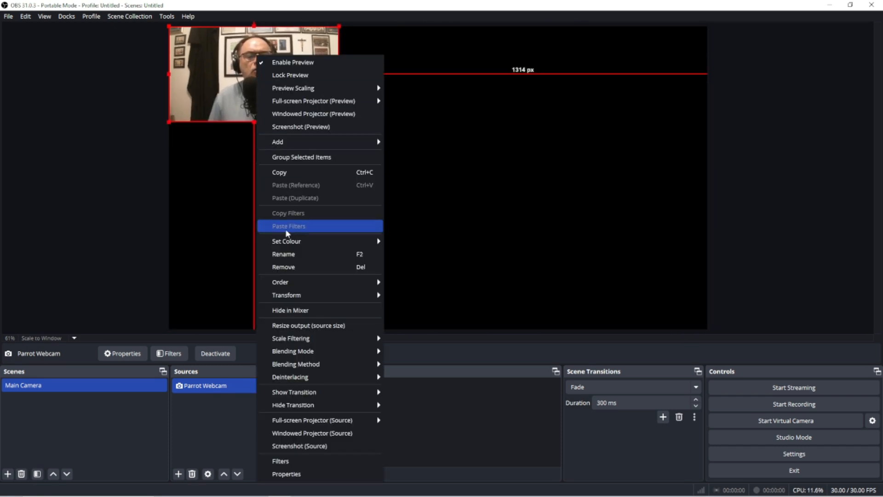
mouse_move(283, 296)
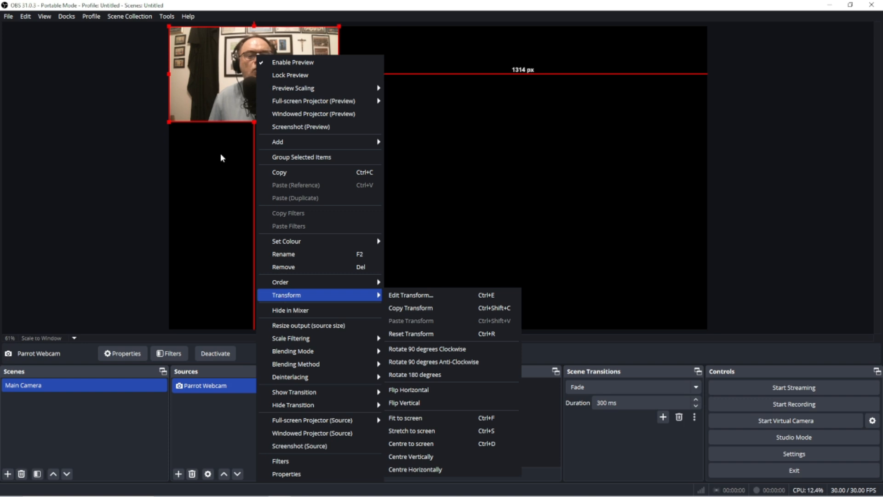
click(231, 73)
right_click(231, 74)
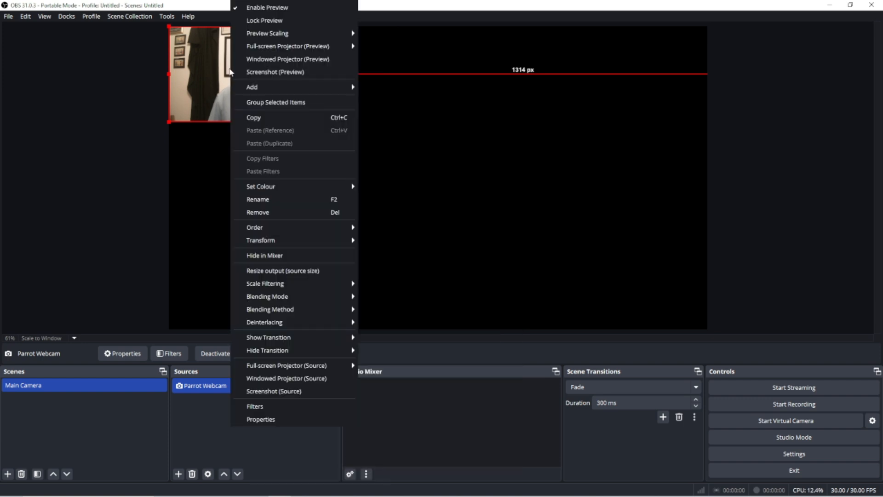
click(223, 94)
right_click(225, 70)
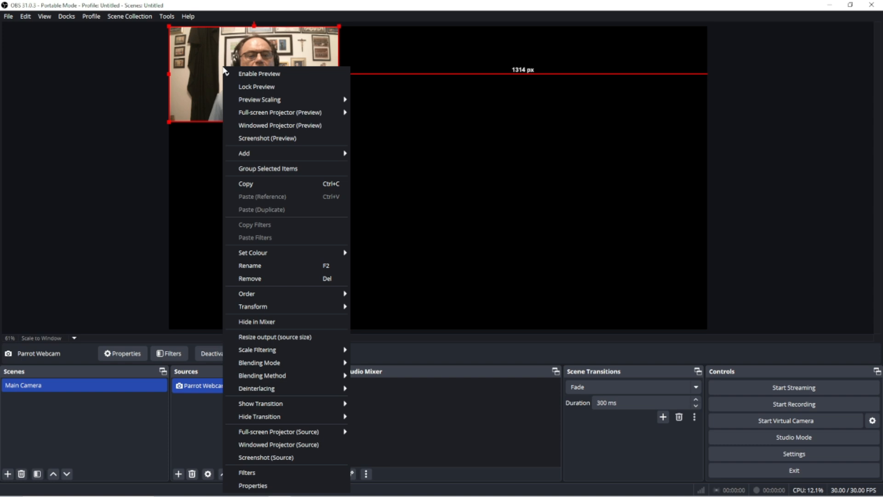
mouse_move(288, 306)
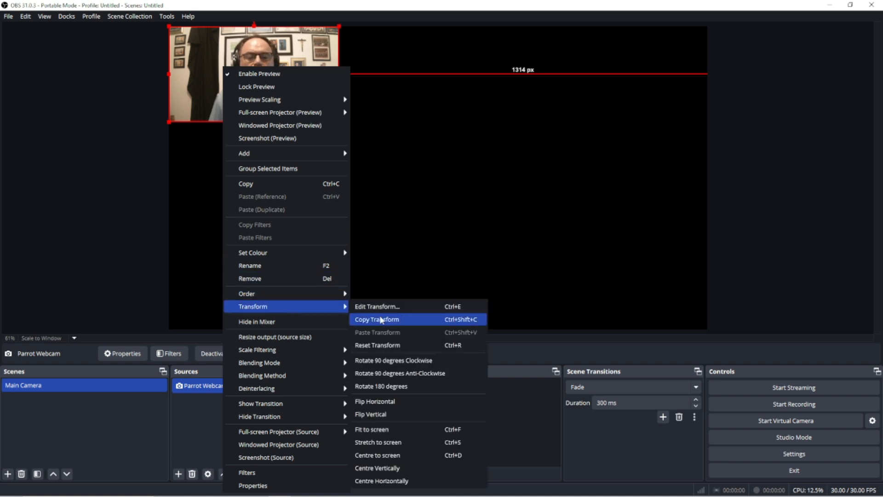
click(380, 430)
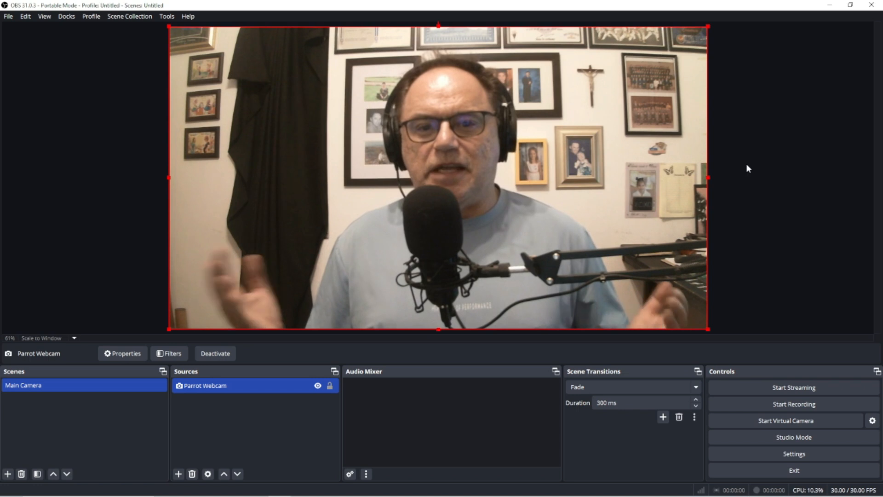
click(329, 386)
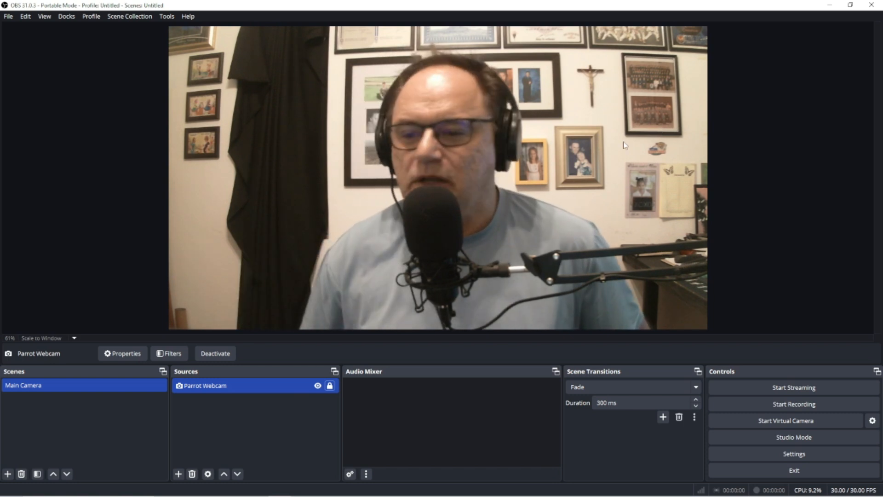
Set the global Mic/Auxiliary Audio device to Microphone (USB Condenser Microphone) and apply the audio settings
click(766, 456)
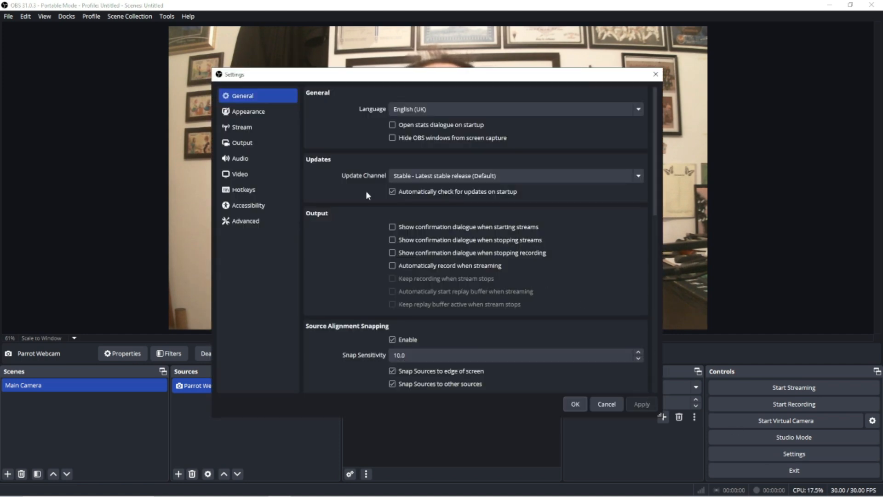
click(271, 160)
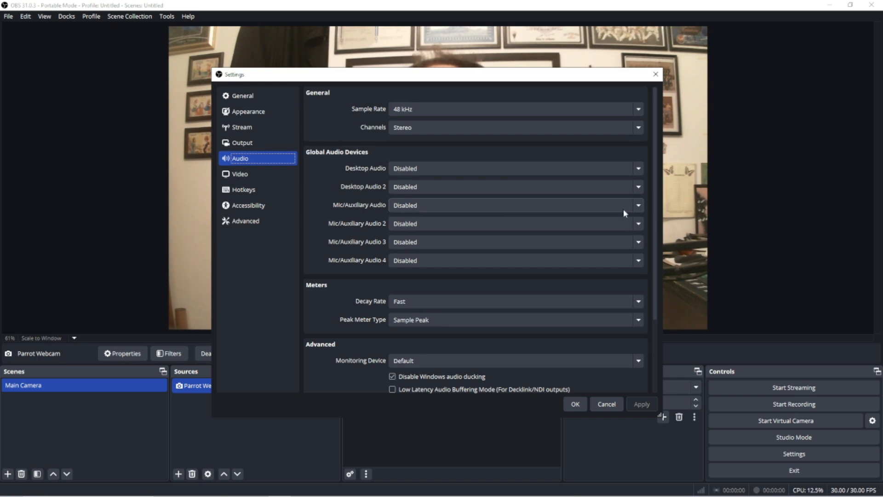
click(639, 206)
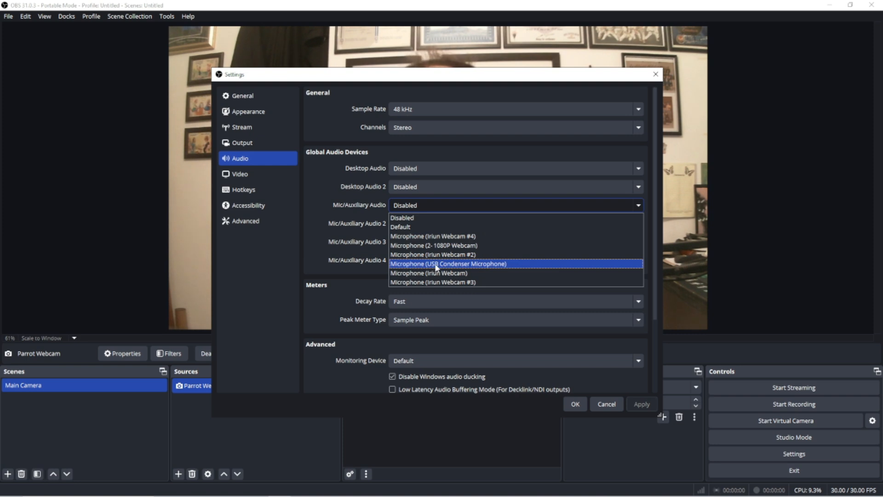
click(453, 265)
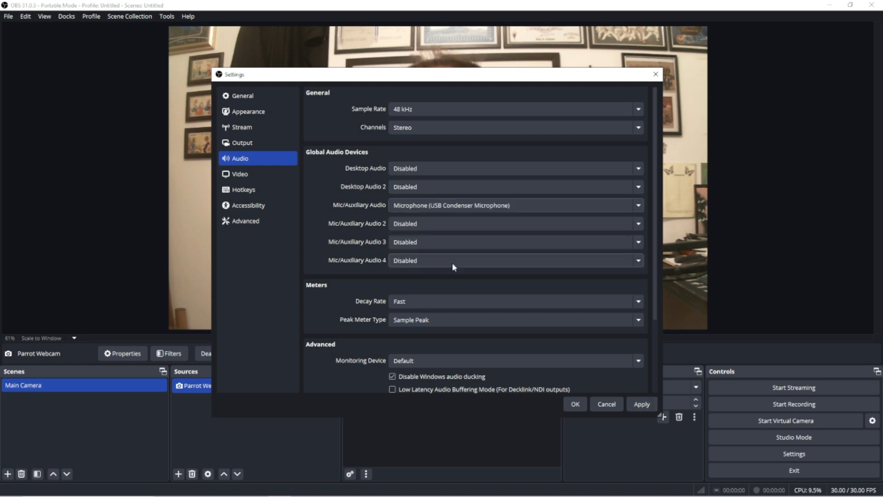
click(645, 405)
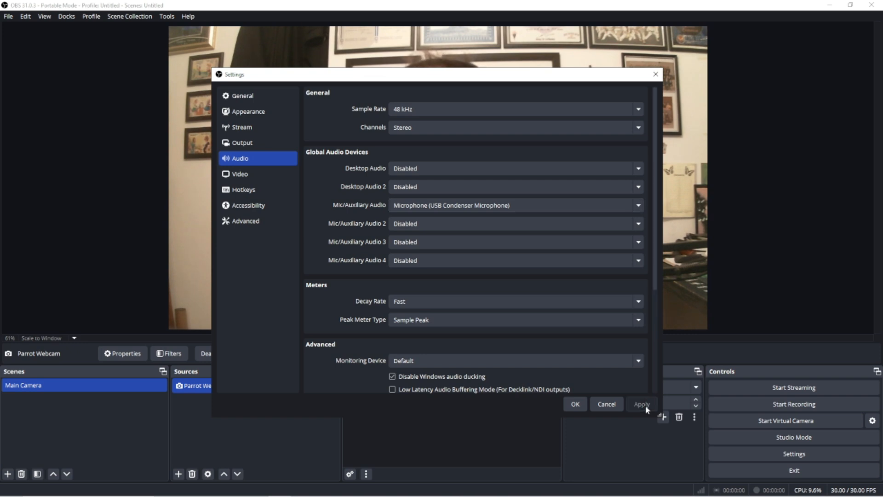
click(574, 404)
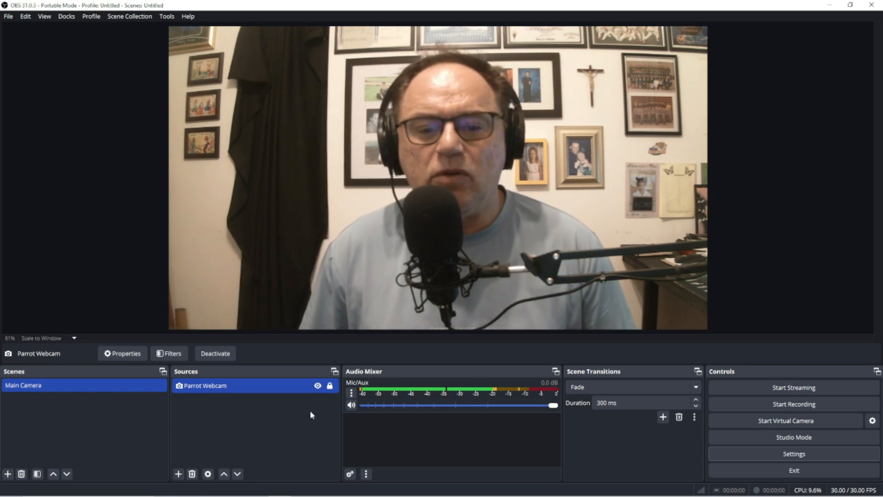
Examine which effect filters and audio/video filters can be added to the Parrot Webcam source
right_click(209, 389)
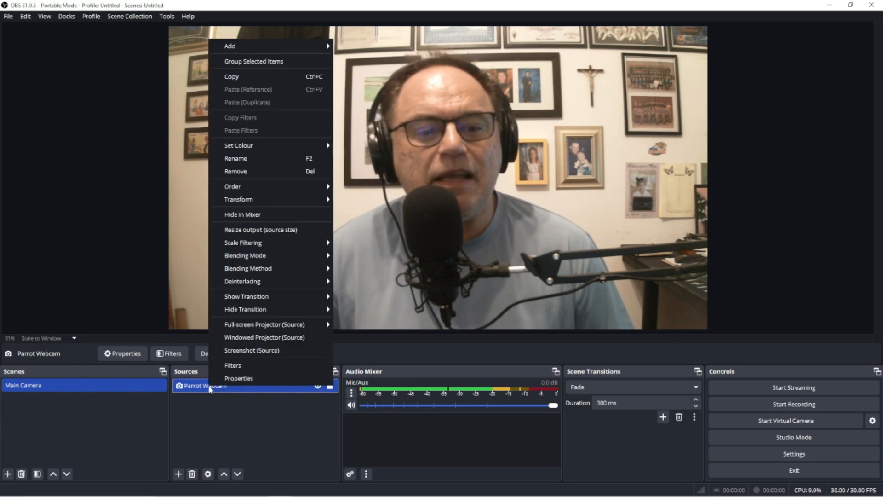
click(229, 365)
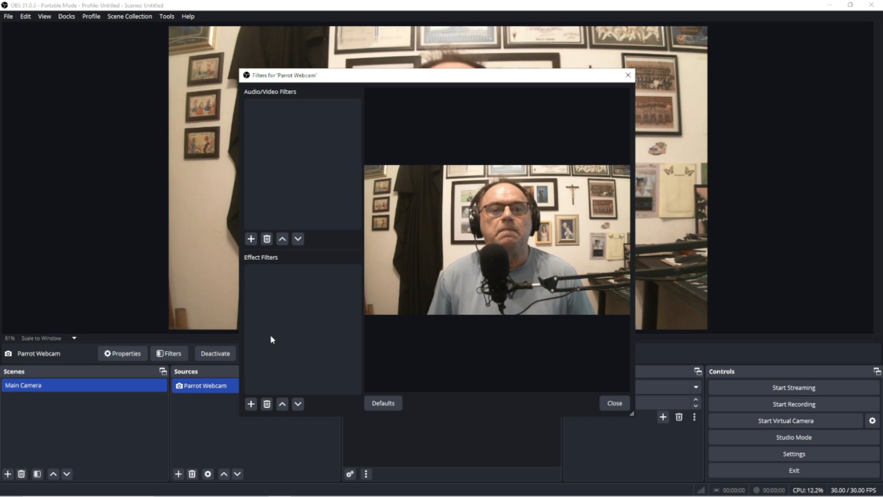
click(251, 404)
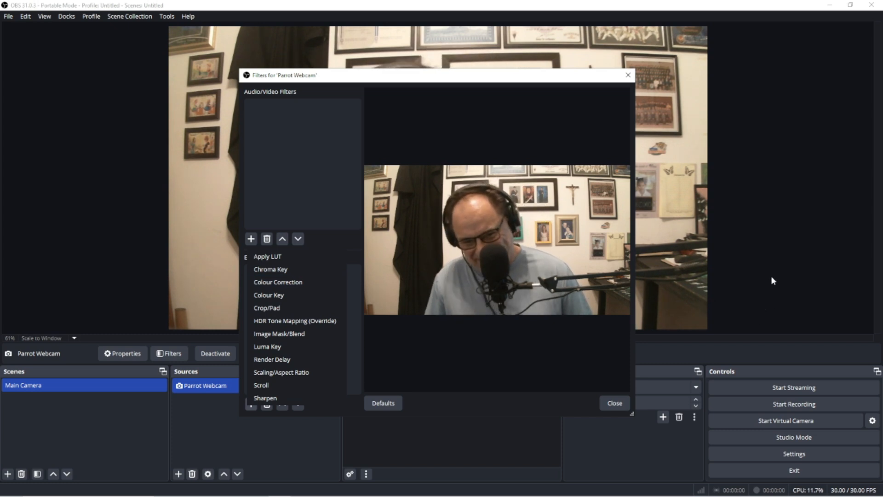
click(805, 256)
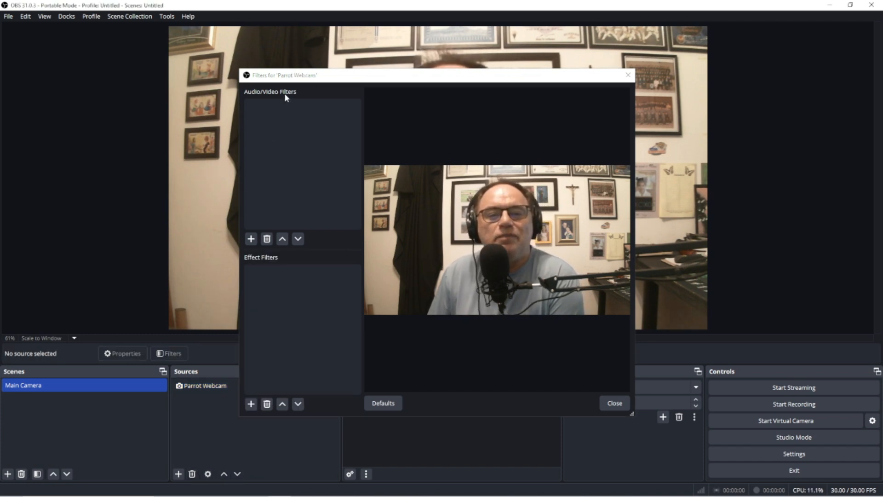
click(250, 239)
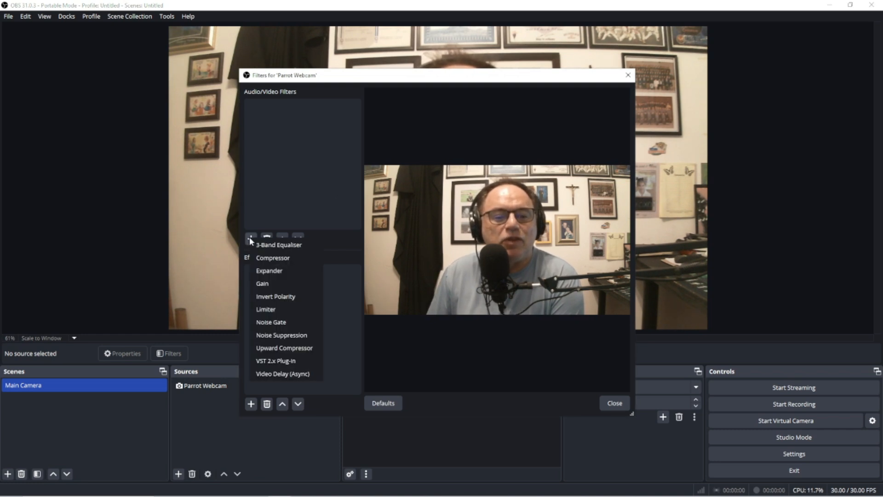
click(250, 238)
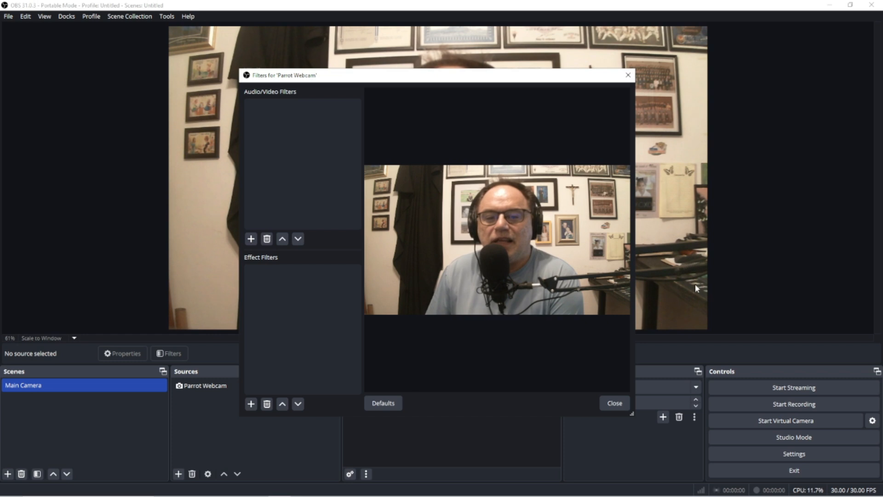
click(614, 403)
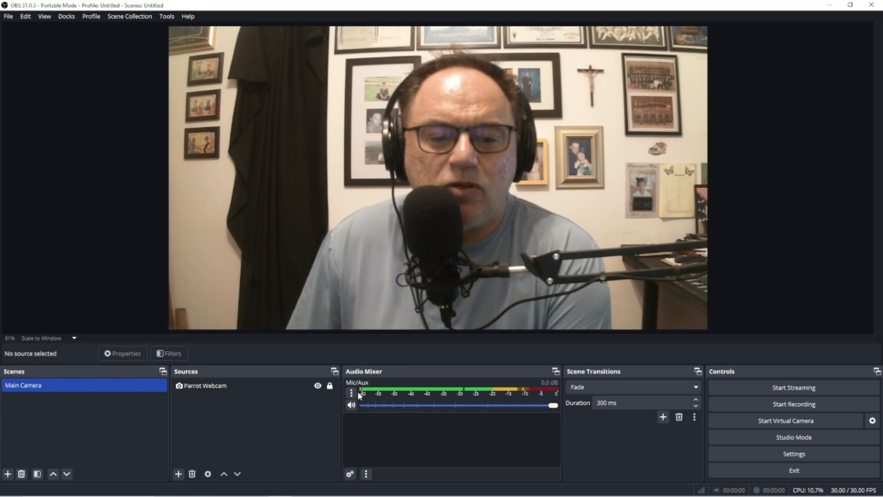
Examine the audio filters window of the Mic/Aux source without adding a filter
click(351, 392)
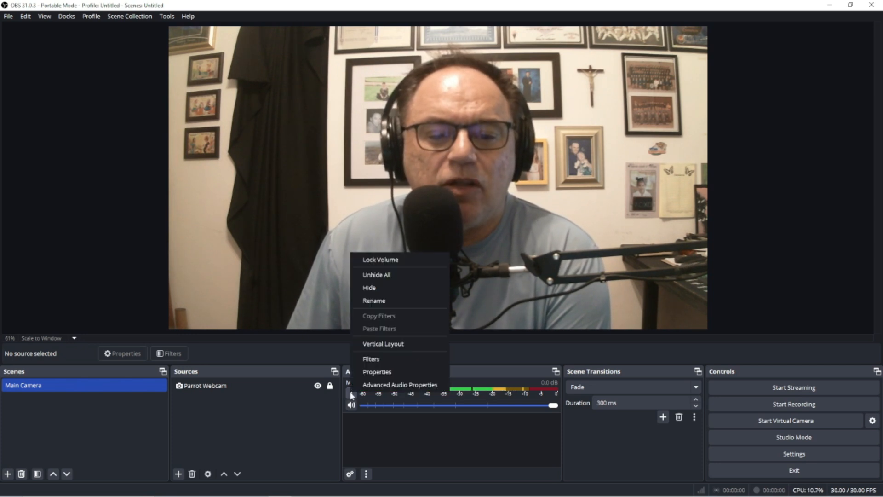
click(370, 358)
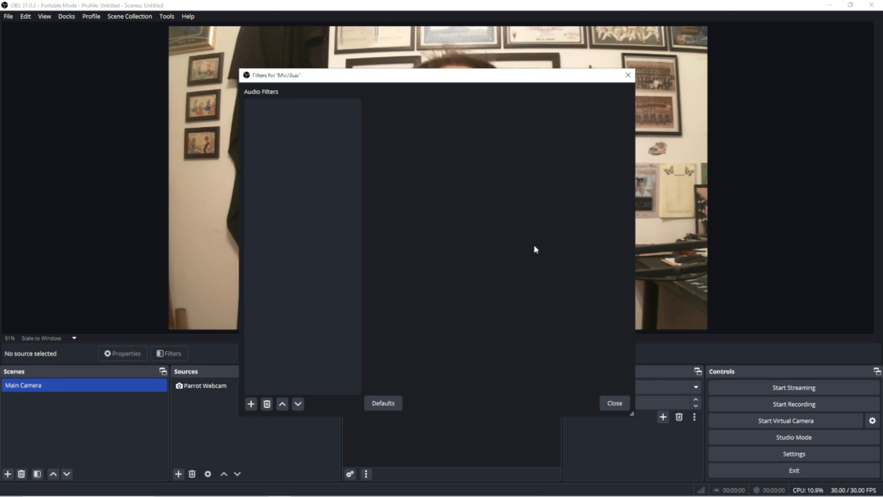
click(628, 76)
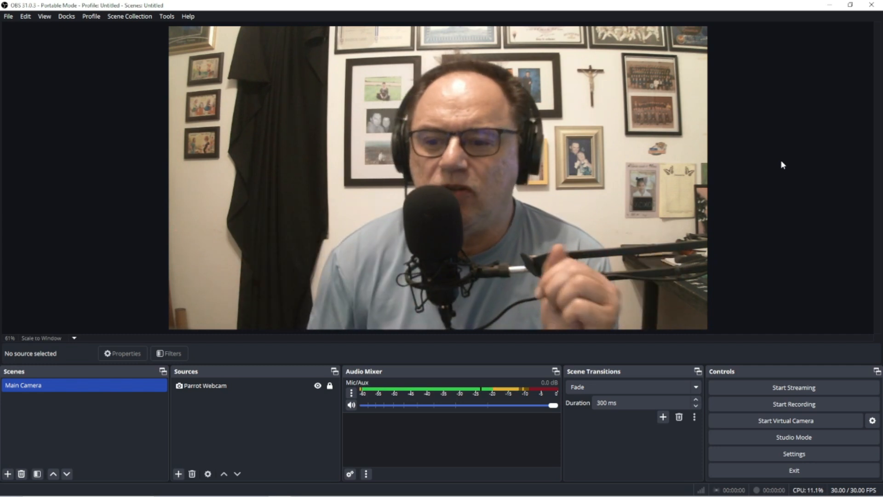
Record a short test video of the Main Camera scene and stop the recording
click(803, 405)
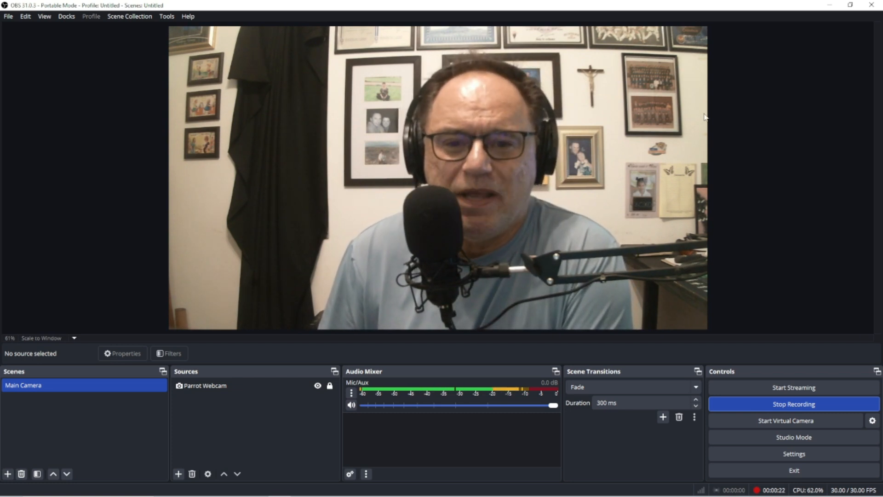
click(779, 404)
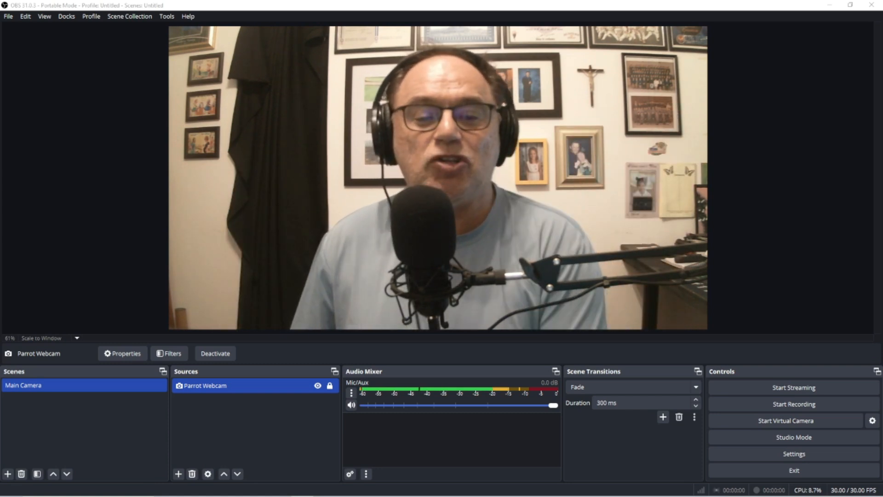
Unlock the Parrot Webcam source, flip its image horizontally, and lock it again
click(329, 386)
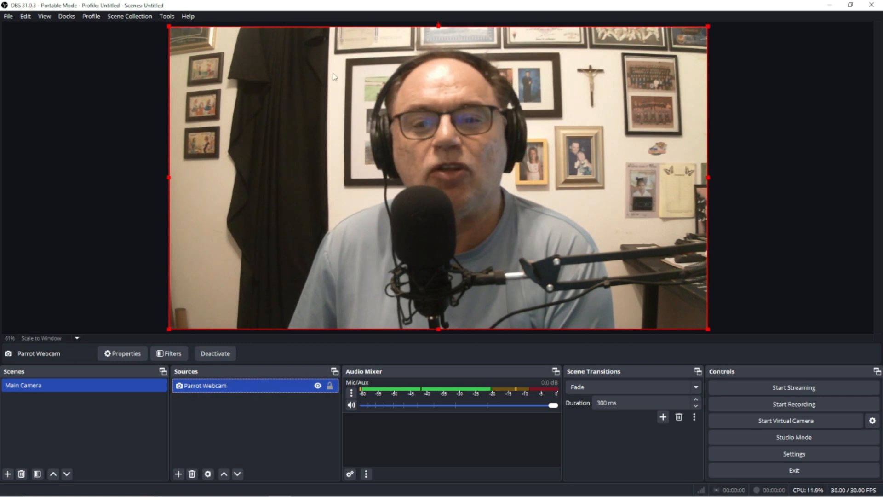
right_click(320, 105)
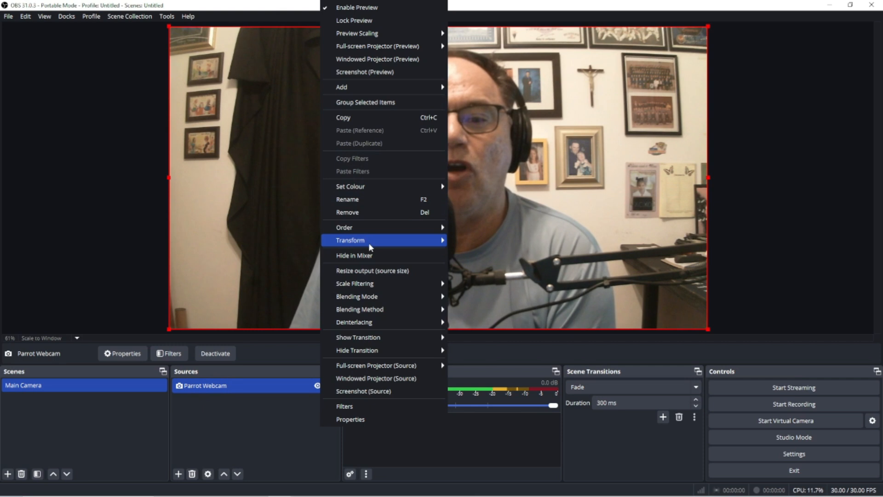
mouse_move(370, 247)
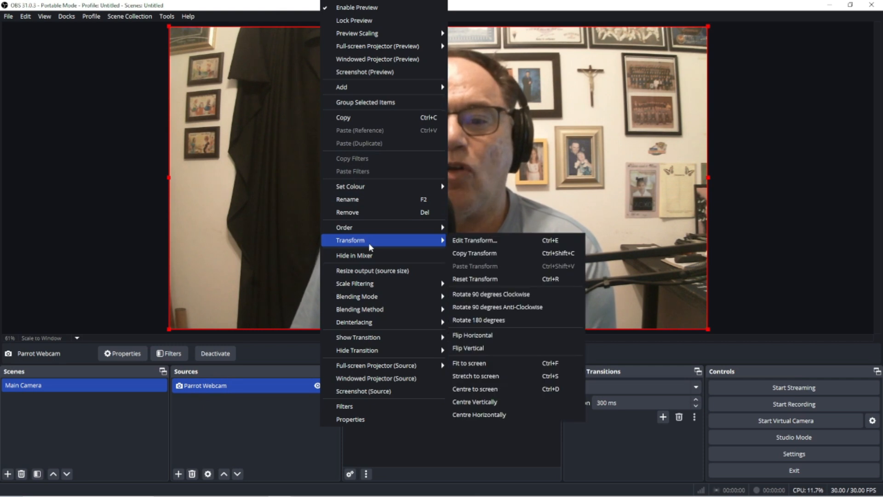
click(495, 334)
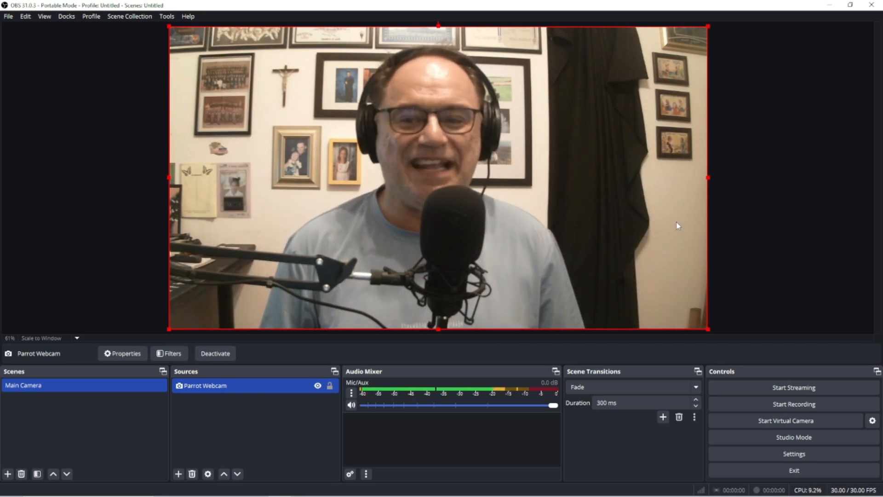
click(331, 386)
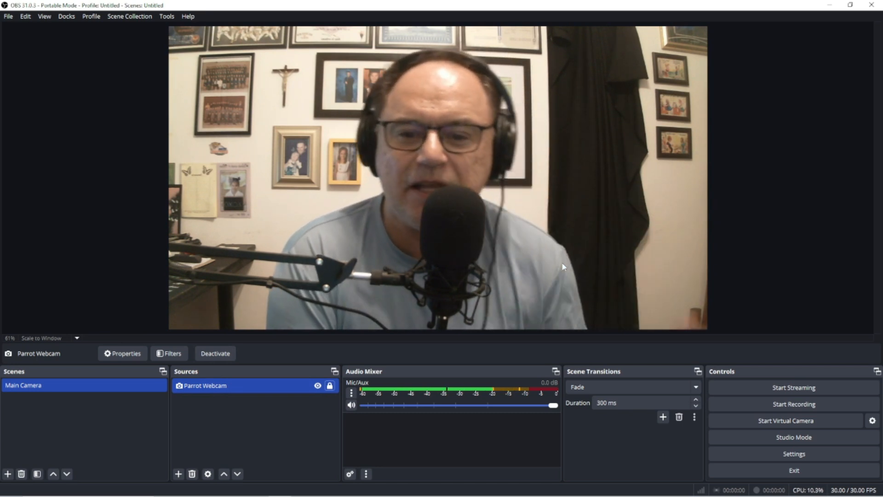
Set the Mic/Aux source's audio monitoring to Monitor and Output in the Advanced Audio Properties
click(352, 394)
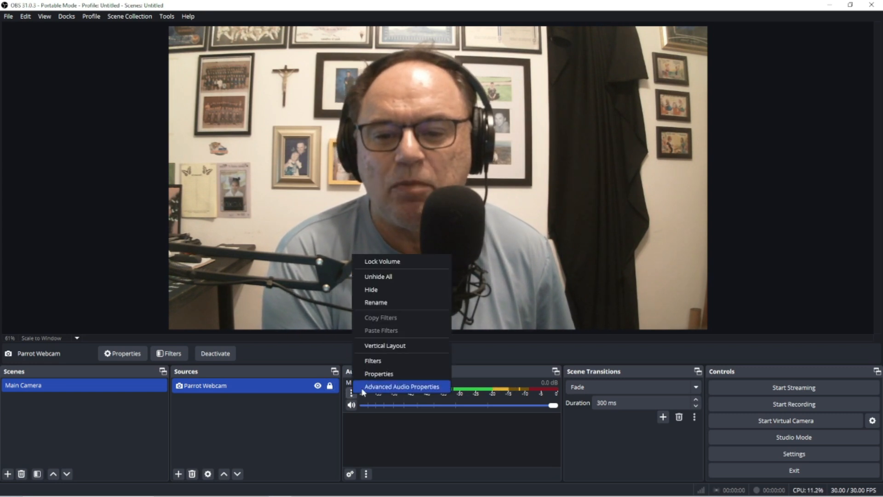
click(377, 388)
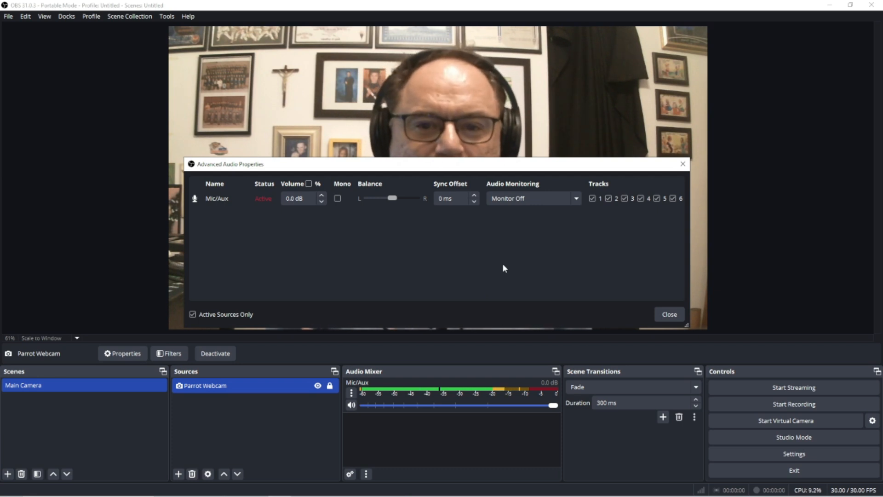
click(577, 200)
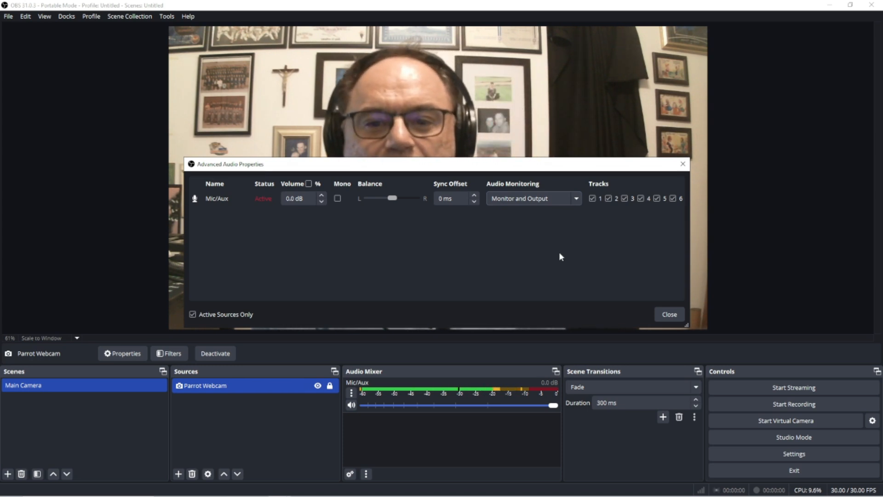
Try the Mono option for the Mic/Aux source and switch it back off
click(338, 199)
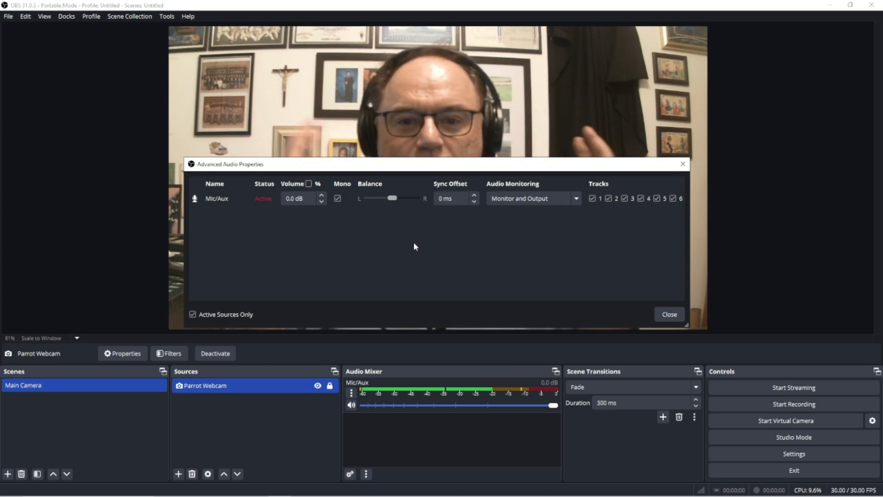
click(339, 198)
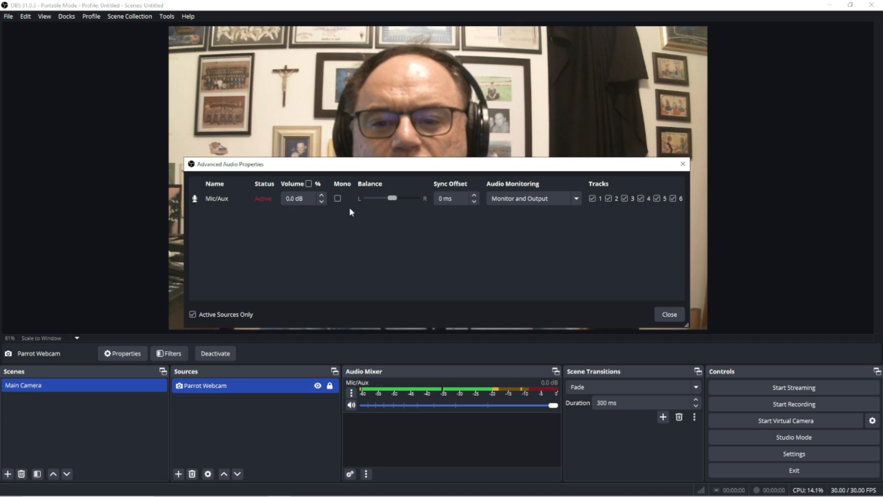
click(338, 198)
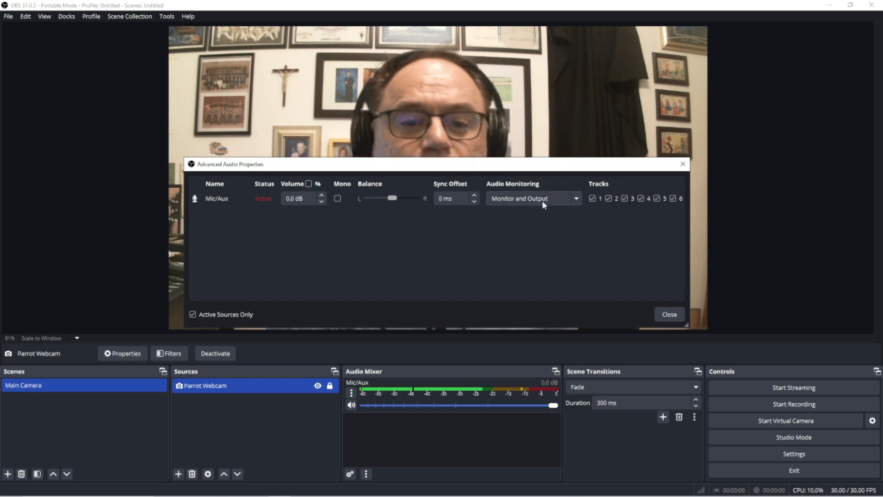
Keep Mic/Aux audio monitoring on Monitor and Output and close the Advanced Audio Properties
click(576, 198)
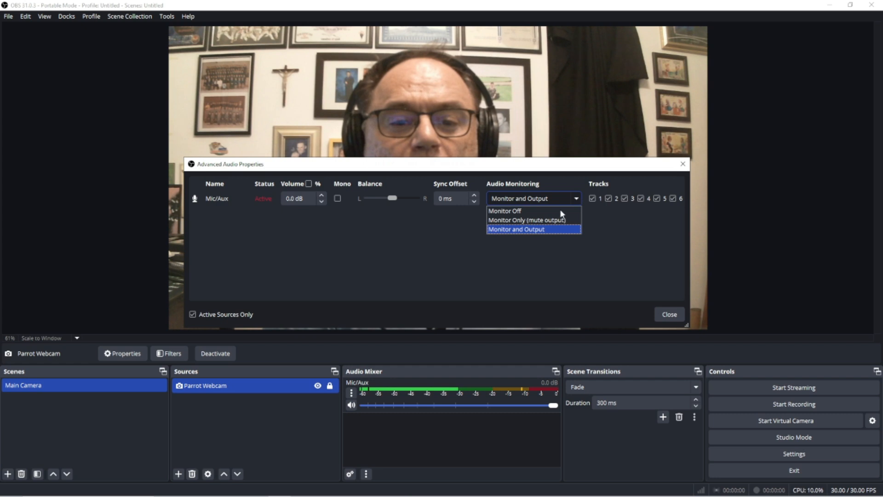
click(518, 231)
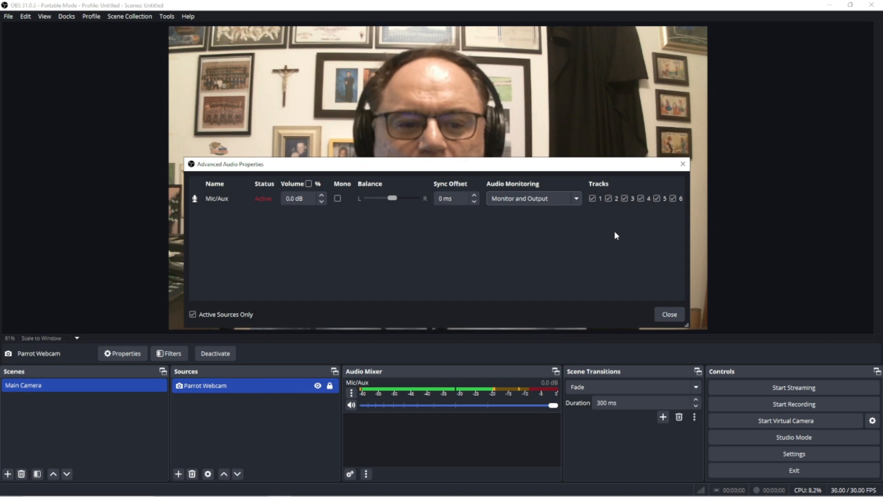
click(675, 314)
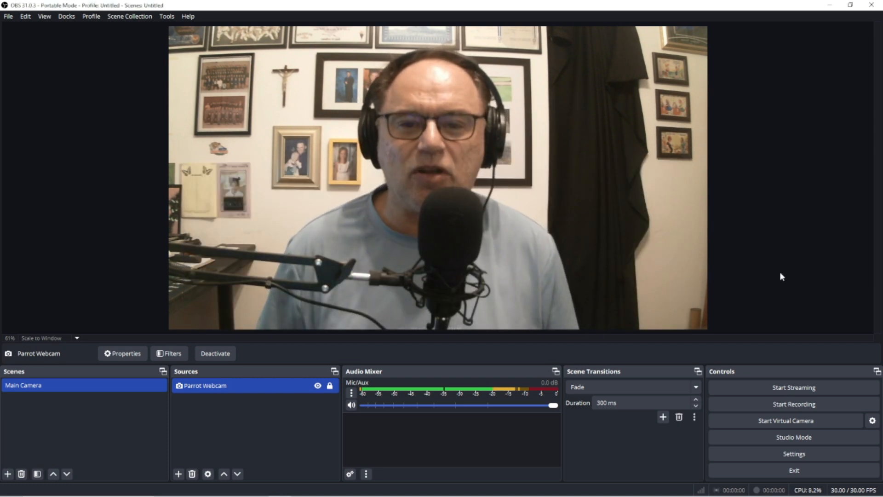